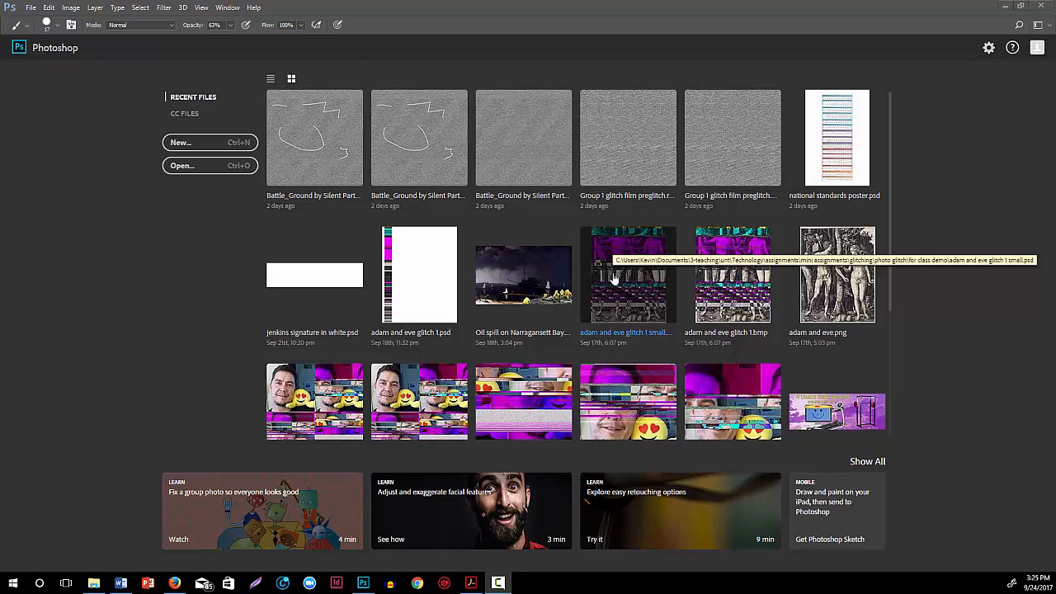
# Step: Open the recent file adam and eve glitch 1.bmp
pyautogui.click(741, 297)
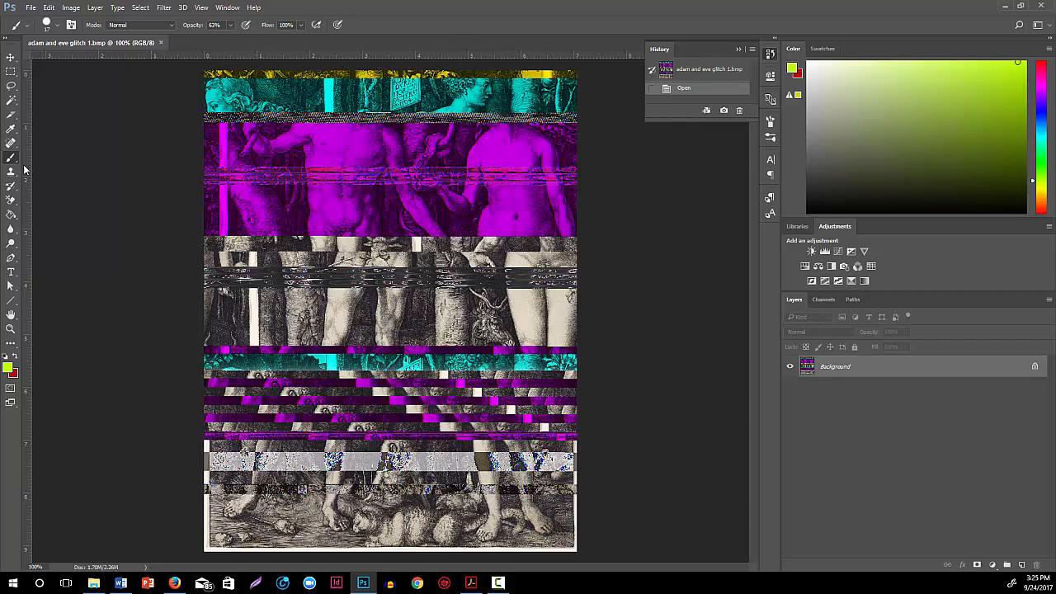
# Step: Hide the rulers around the canvas and show them again
pyautogui.click(198, 8)
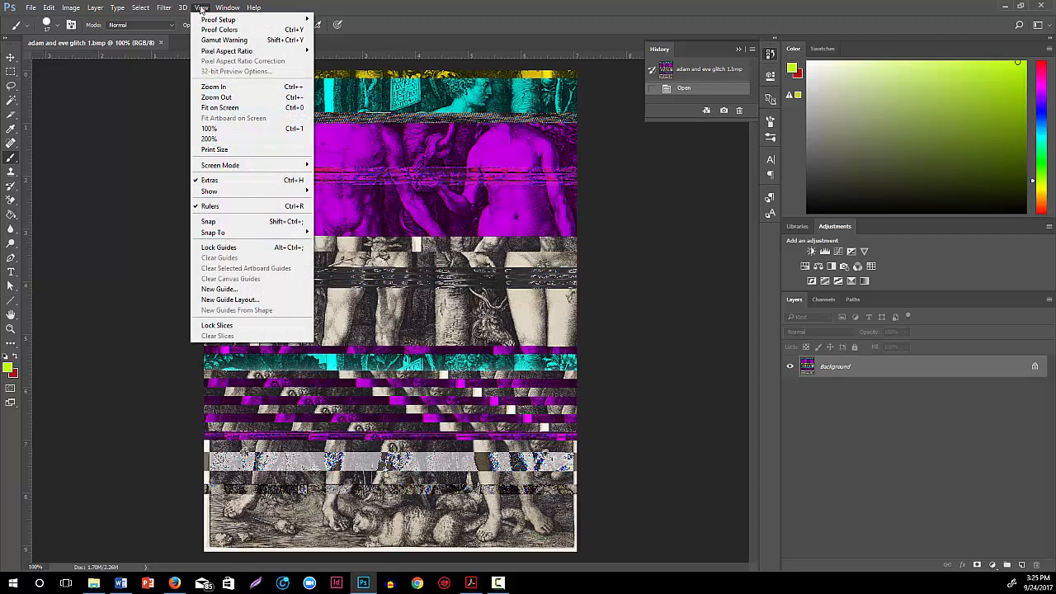
pyautogui.doubleClick(201, 10)
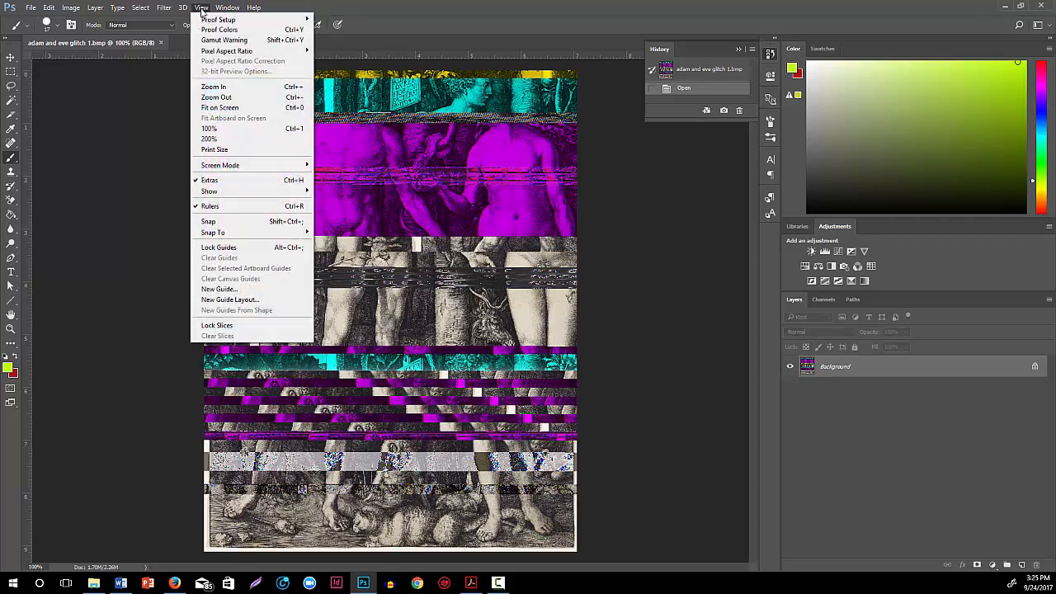
pyautogui.click(206, 206)
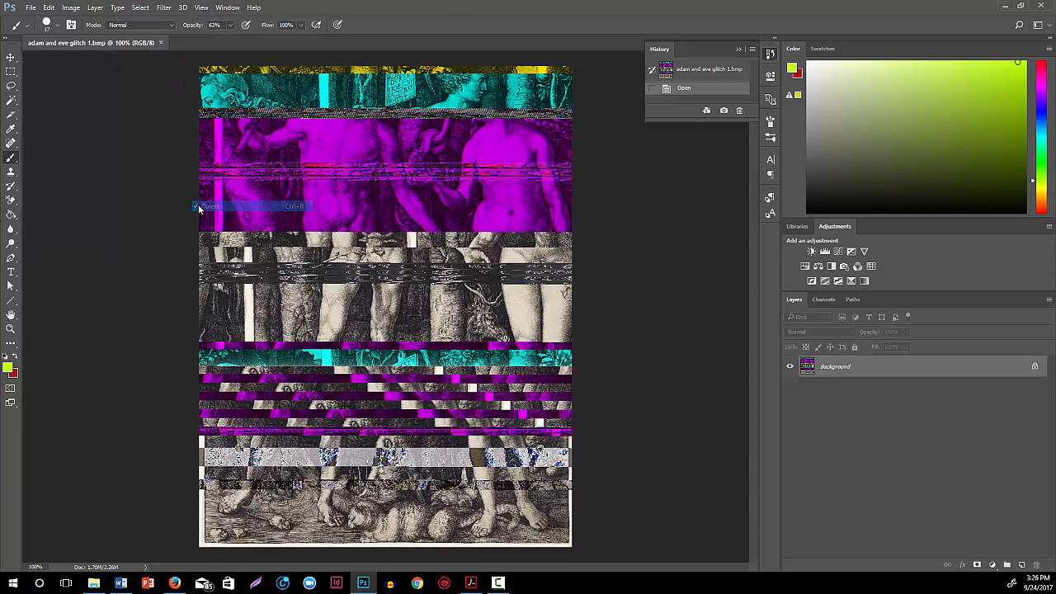
pyautogui.click(201, 7)
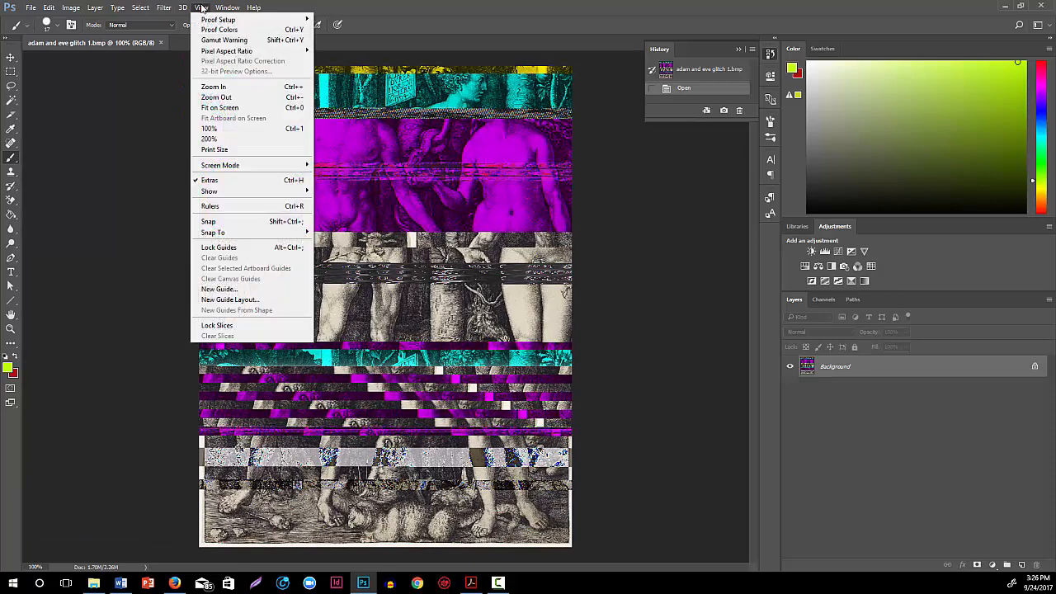
pyautogui.click(235, 205)
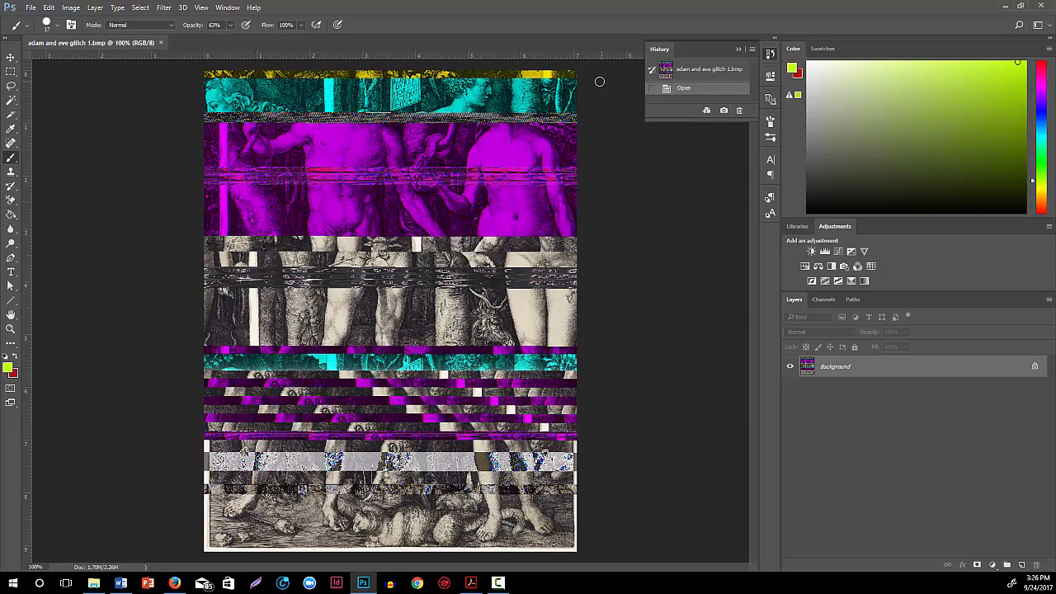
# Step: Check the image's width and height in inches in the Image Size dialog, and close it without applying changes
pyautogui.click(71, 8)
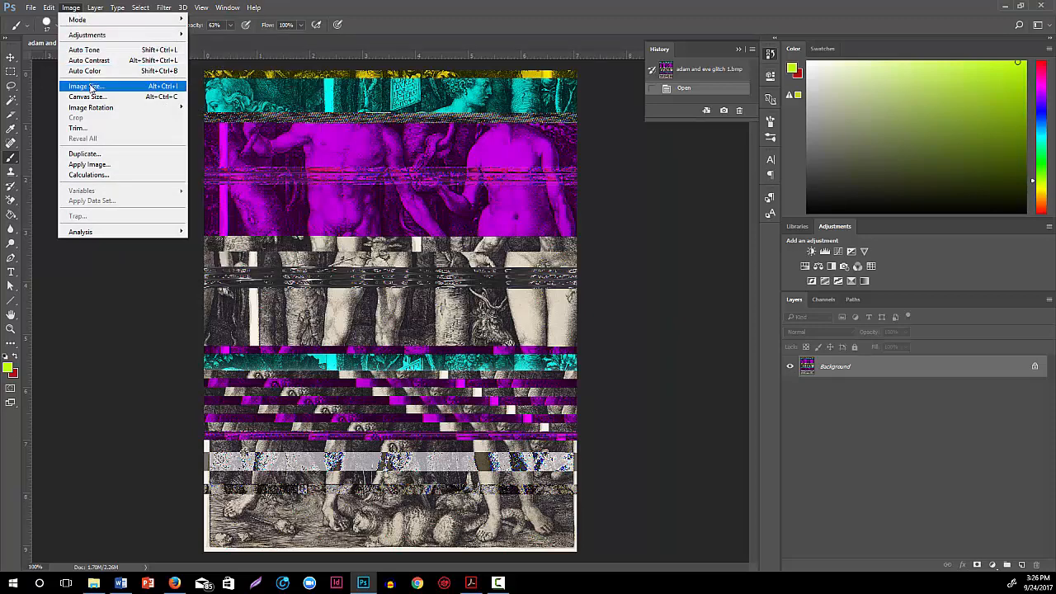
pyautogui.press('Escape')
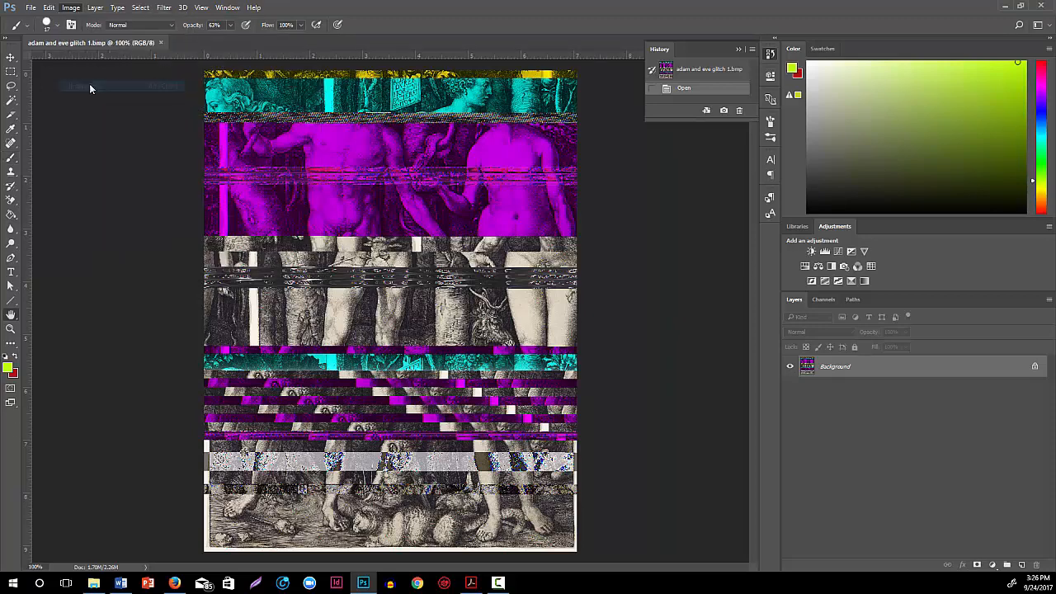
pyautogui.press('h')
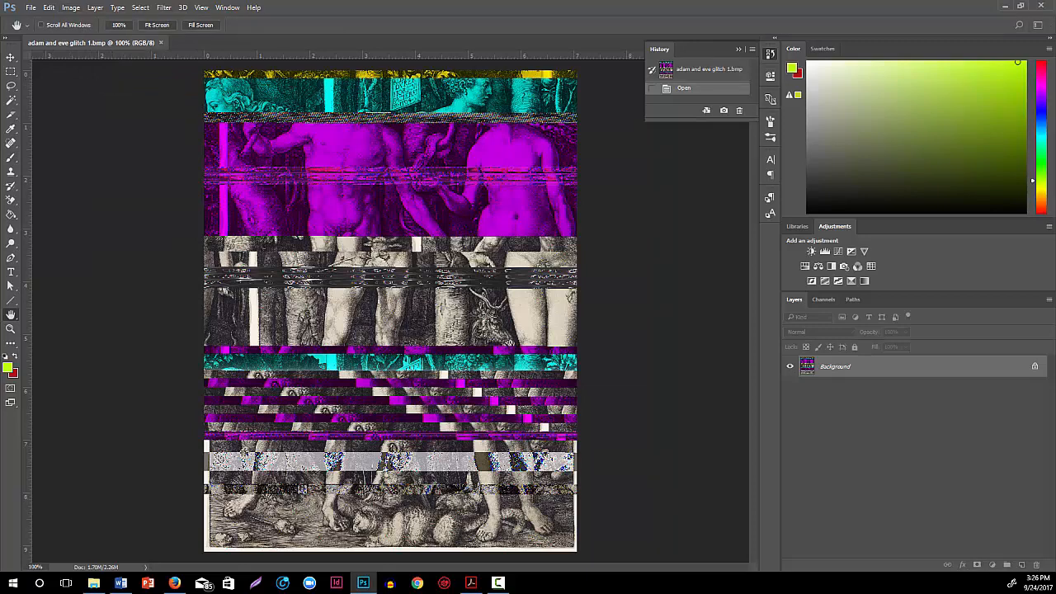
pyautogui.hotkey('ctrl', 'alt', 'i')
pyautogui.moveTo(21, 116); pyautogui.dragTo(246, 243)
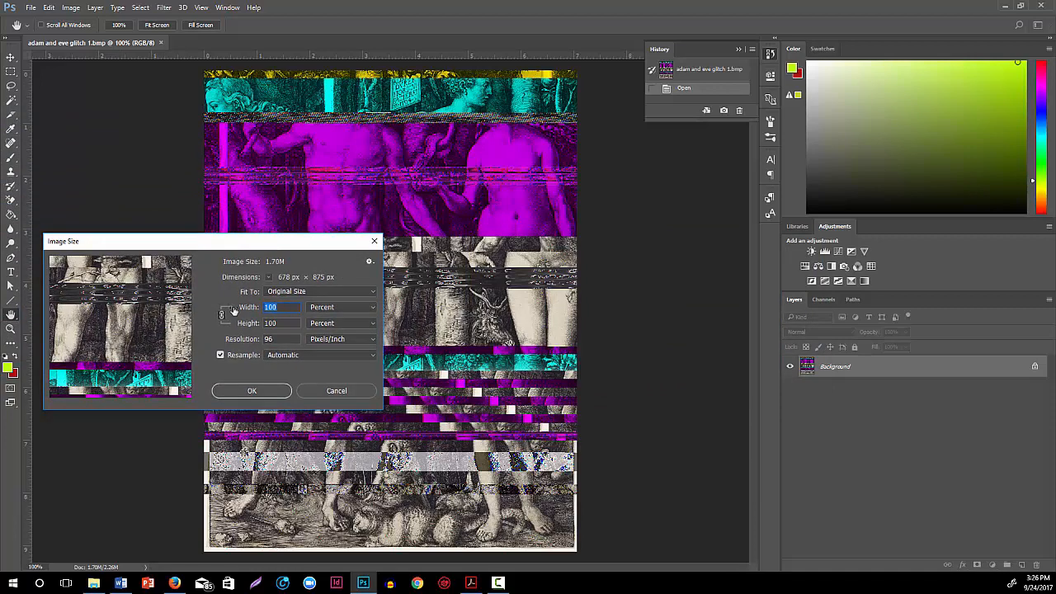
pyautogui.click(323, 310)
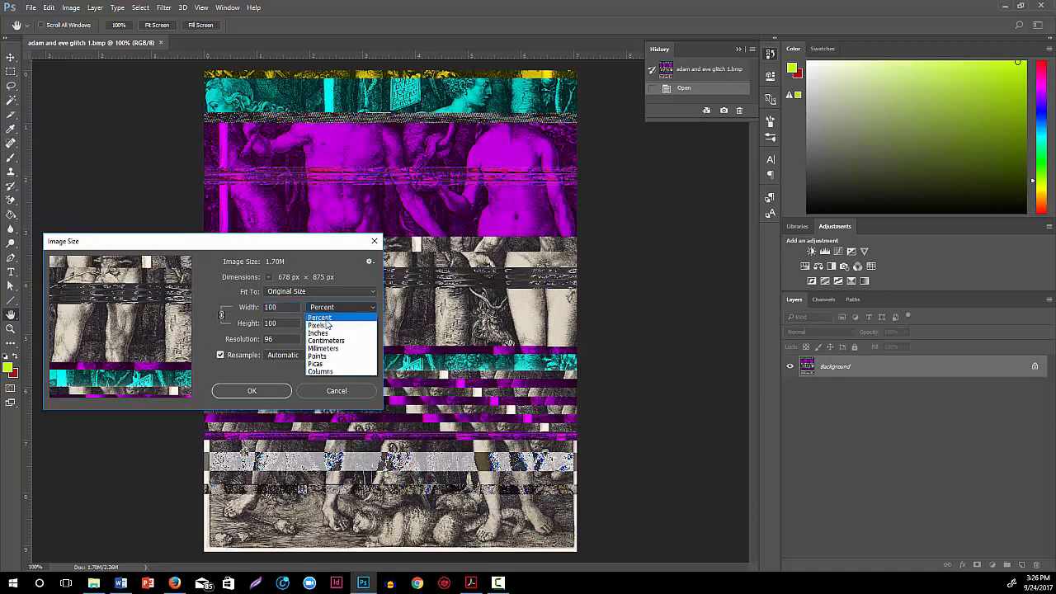
pyautogui.click(329, 334)
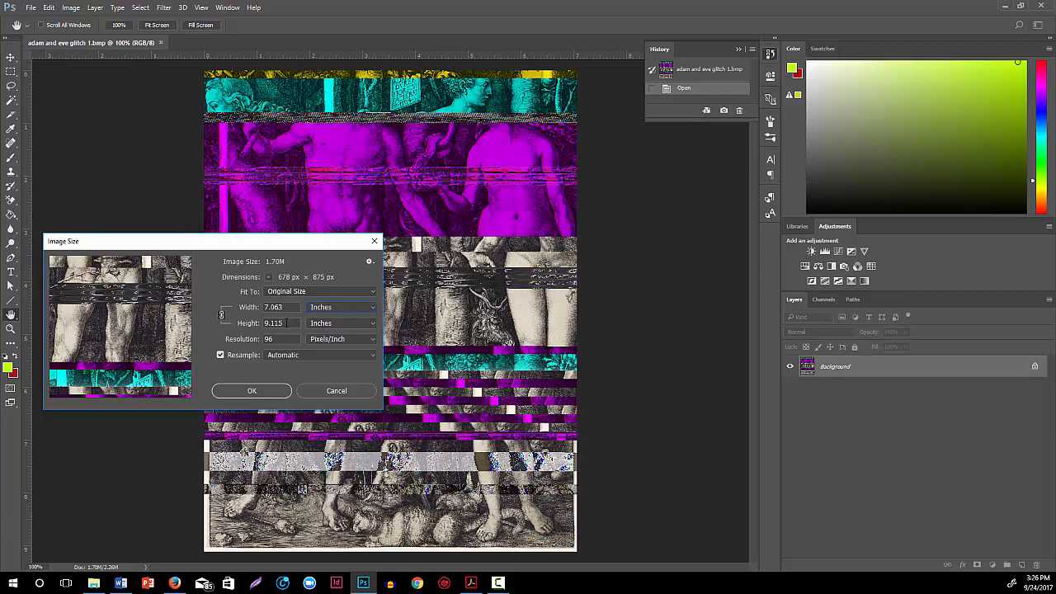
pyautogui.click(326, 390)
pyautogui.press('b')
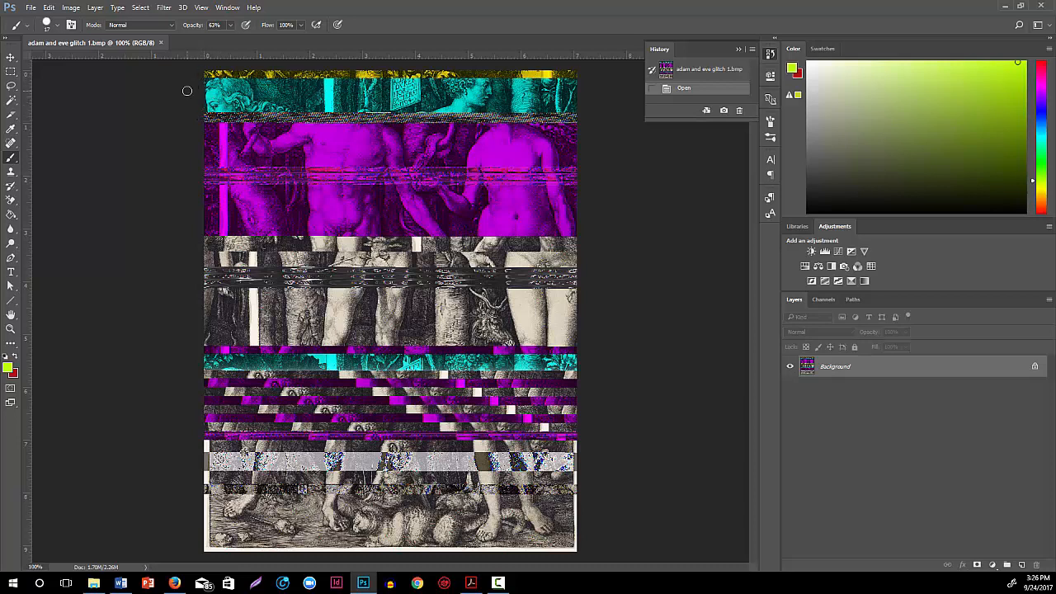
# Step: Start a canvas resize in percent units, with both width and height set to 200
pyautogui.click(78, 10)
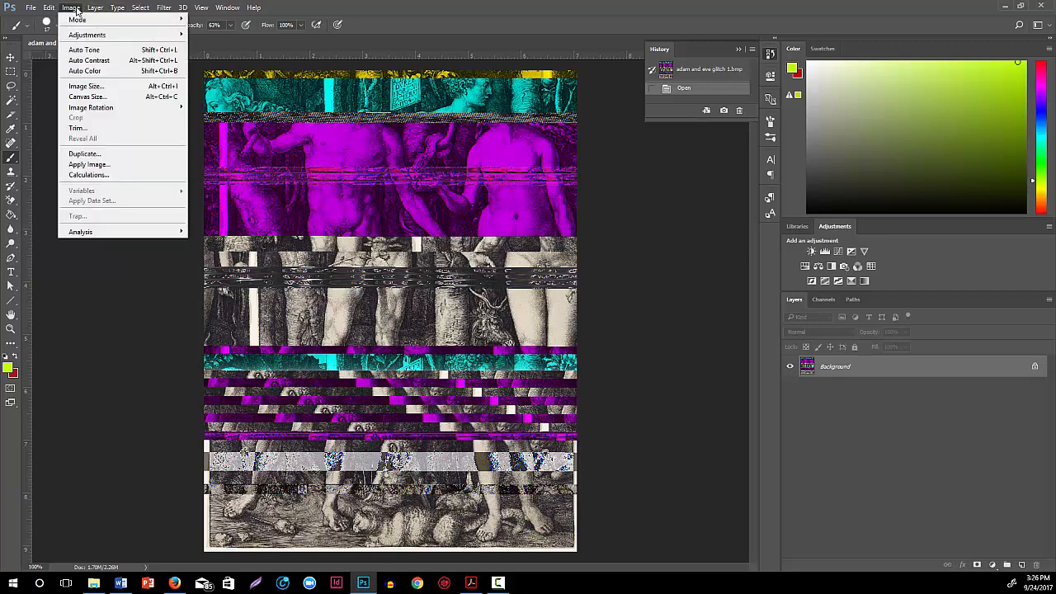
pyautogui.click(99, 97)
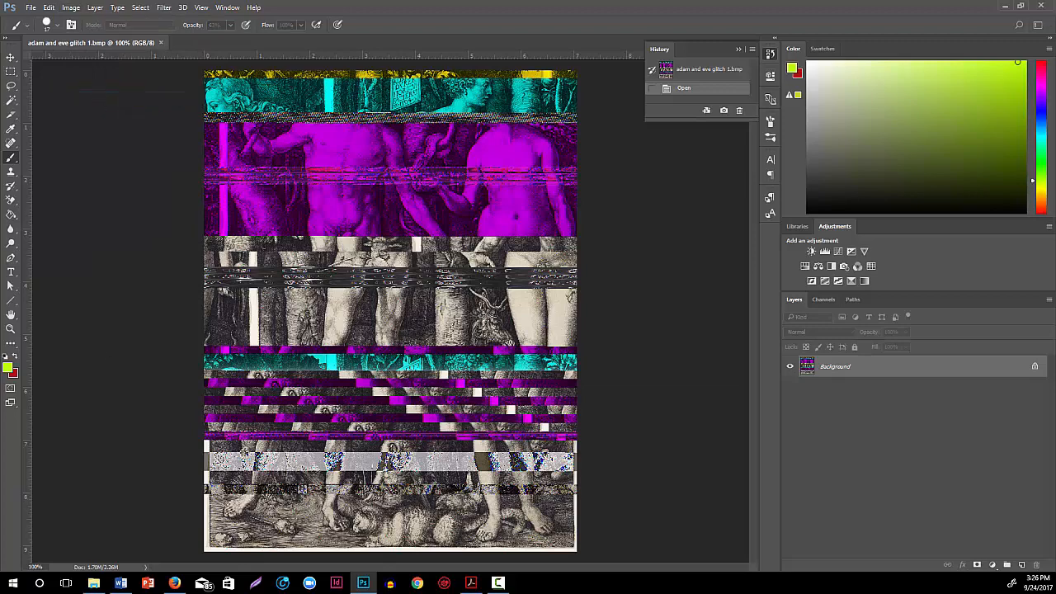
pyautogui.moveTo(26, 66); pyautogui.dragTo(135, 198)
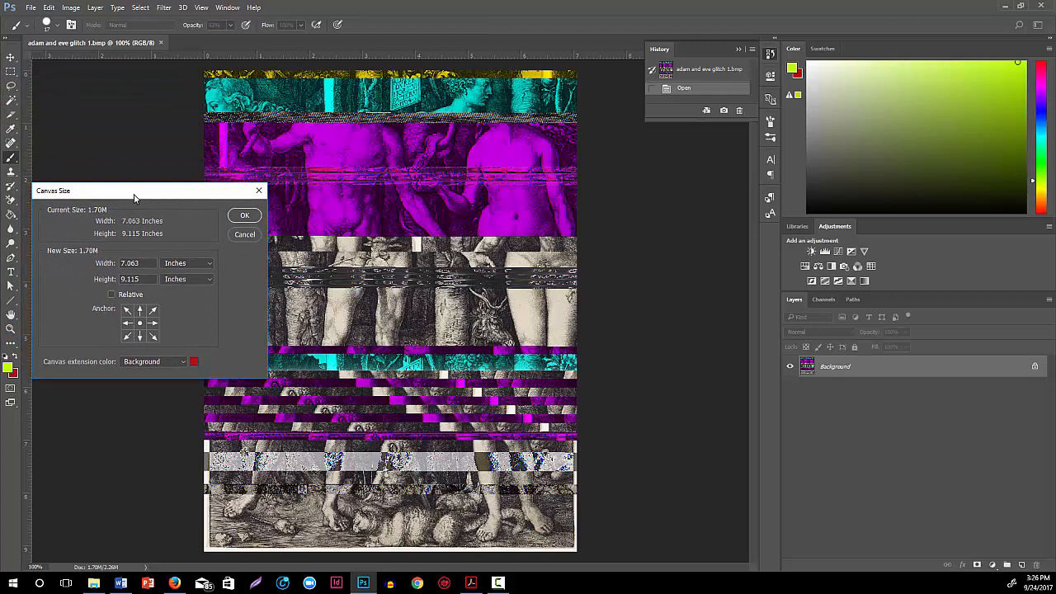
pyautogui.click(196, 264)
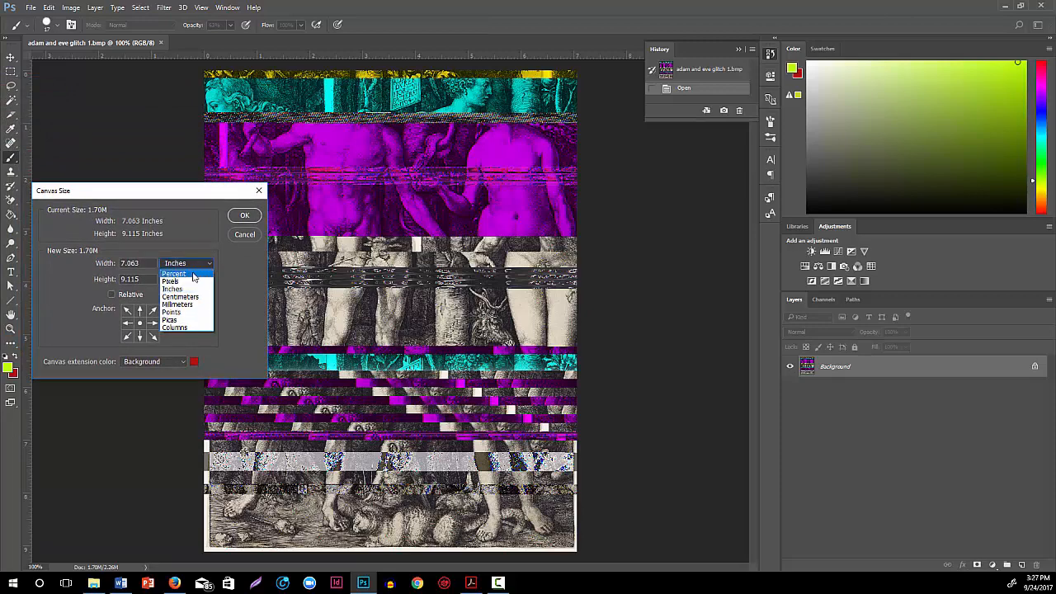
pyautogui.click(193, 275)
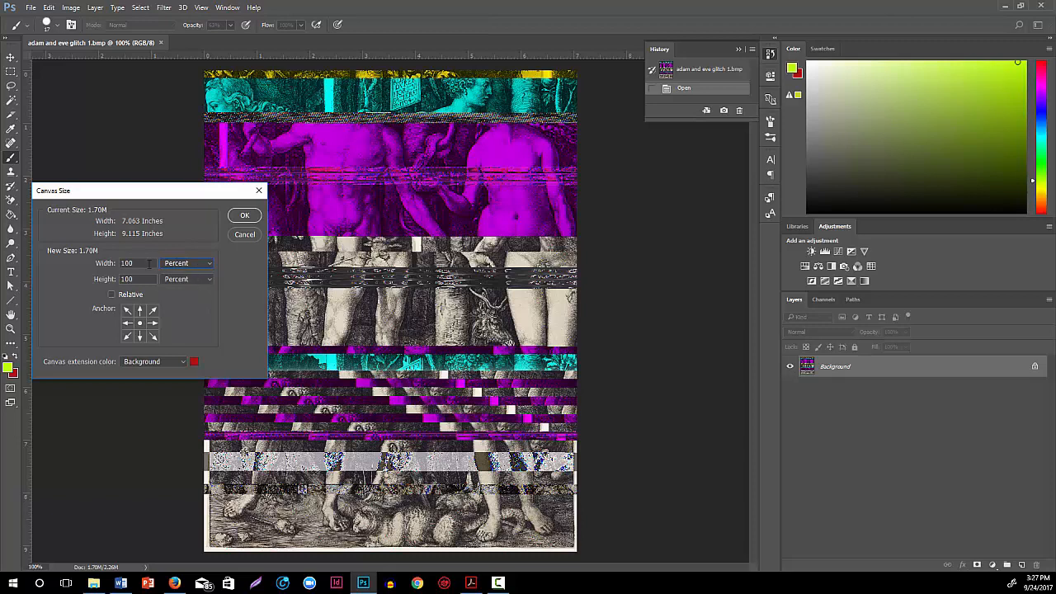
pyautogui.doubleClick(137, 262)
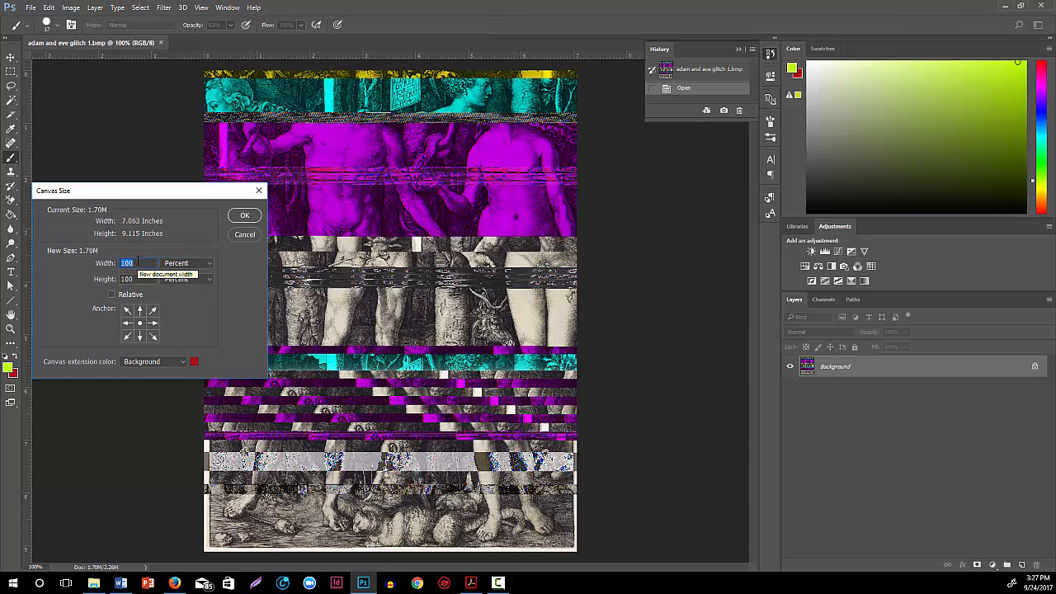
pyautogui.write('2')
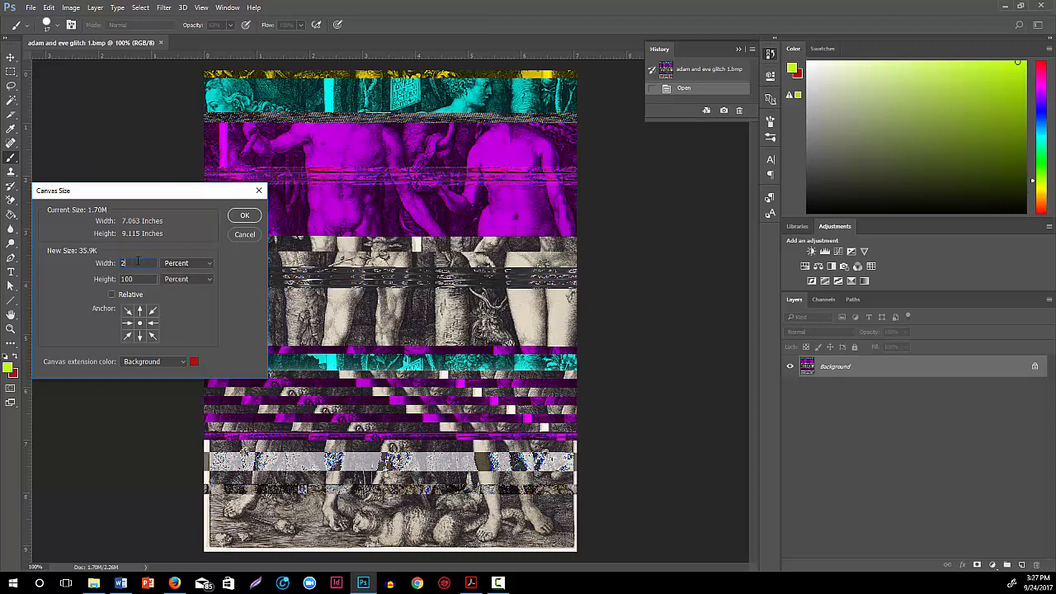
pyautogui.write('00')
pyautogui.press('Tab')
pyautogui.write('200')
# Step: Set the canvas extension color to white, anchor the image in the top-left corner, and apply the canvas resize
pyautogui.click(184, 364)
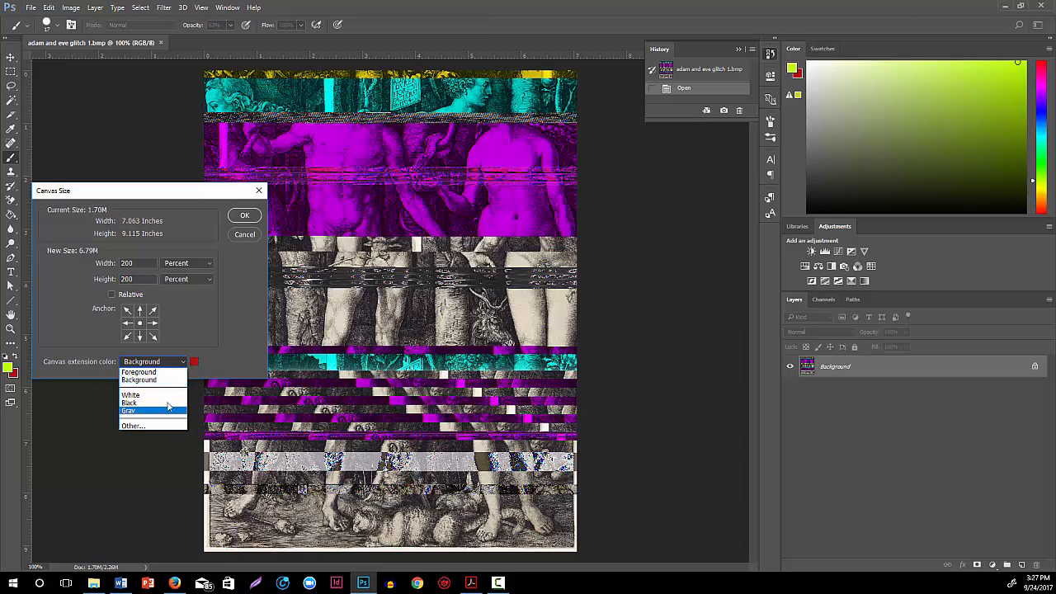
pyautogui.click(165, 395)
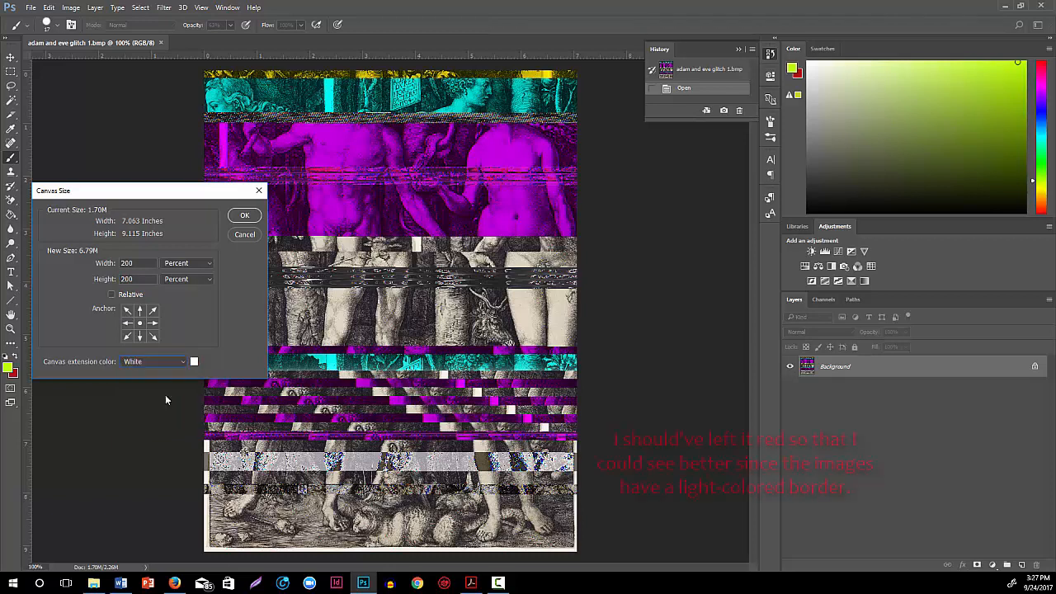
pyautogui.click(127, 311)
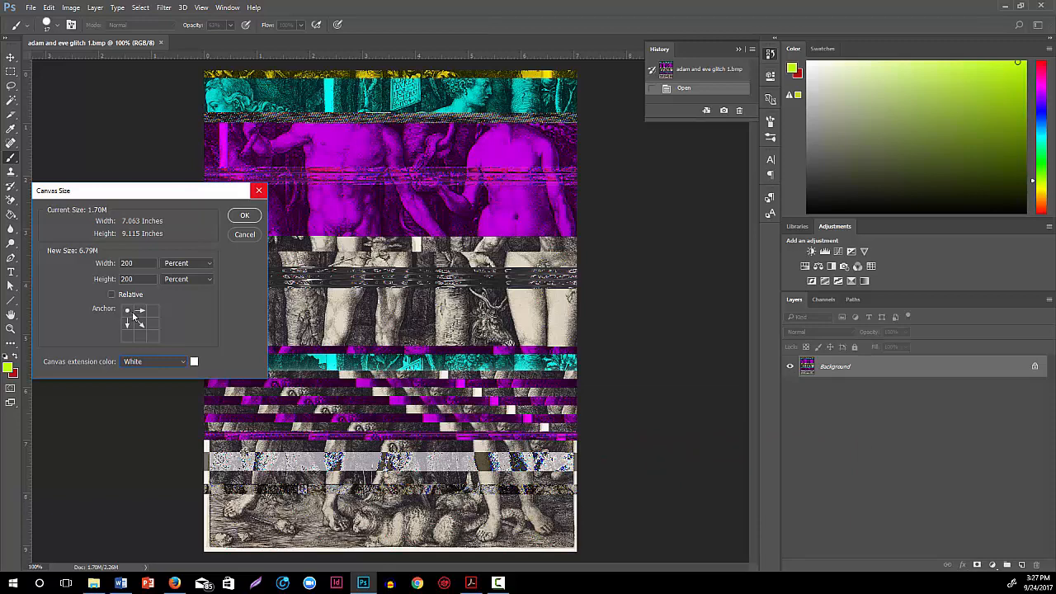
pyautogui.click(238, 215)
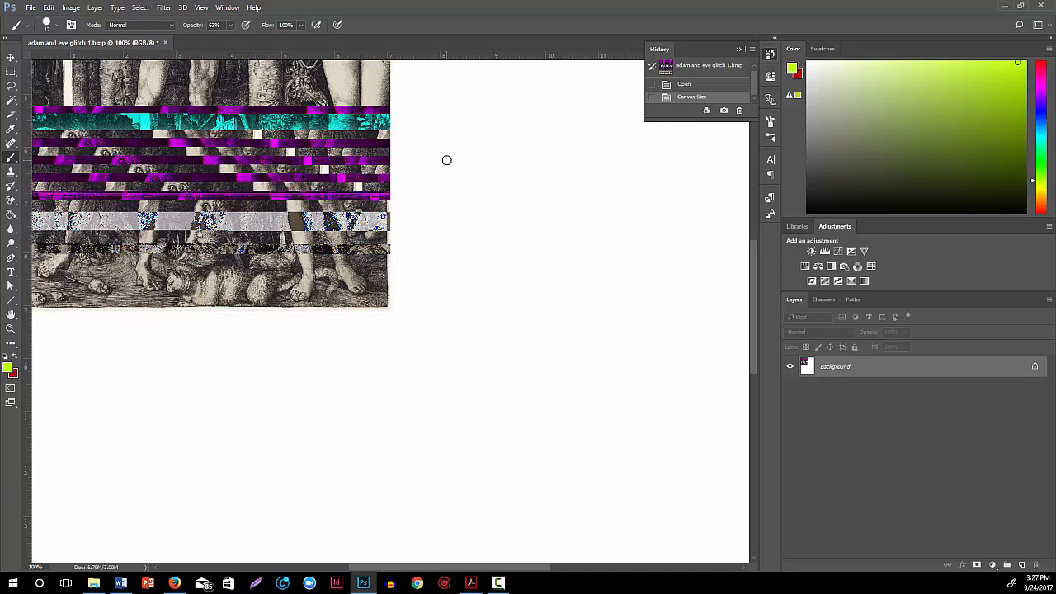
pyautogui.hotkey('ctrl', '-')
pyautogui.hotkey('ctrl', '-')
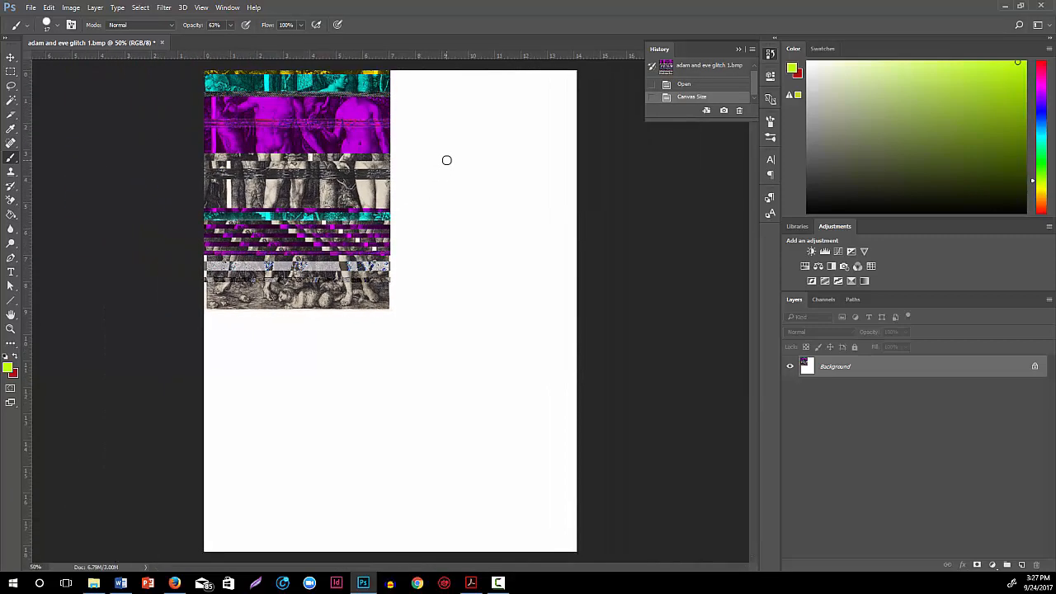
pyautogui.press('[')
pyautogui.press('[')
# Step: Open adam and eve glitch2.bmp, glitch3.bmp and glitch4.bmp together from the "for class demo" folder
pyautogui.click(29, 8)
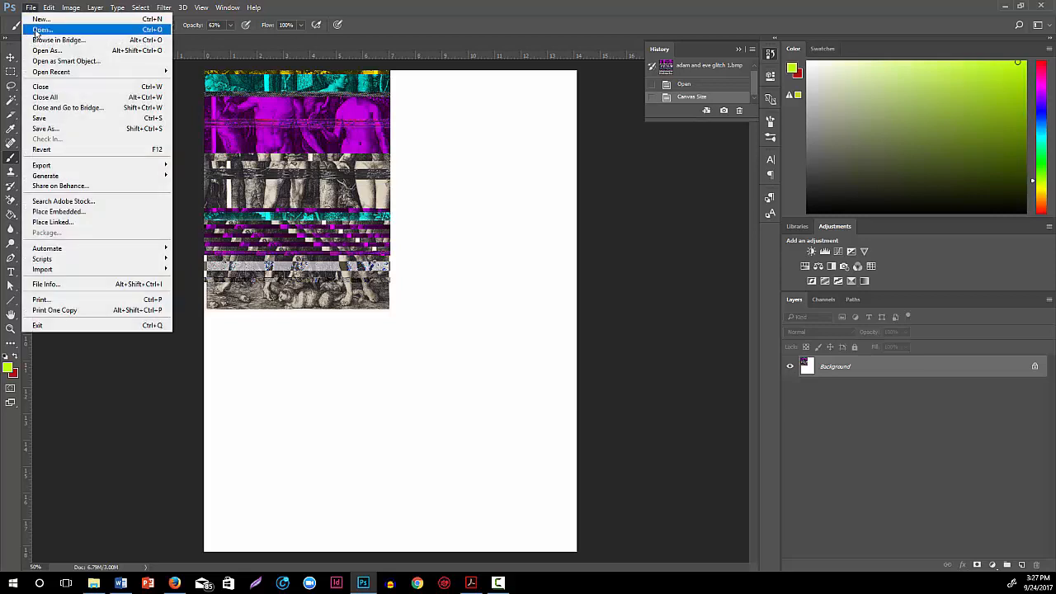
pyautogui.click(40, 30)
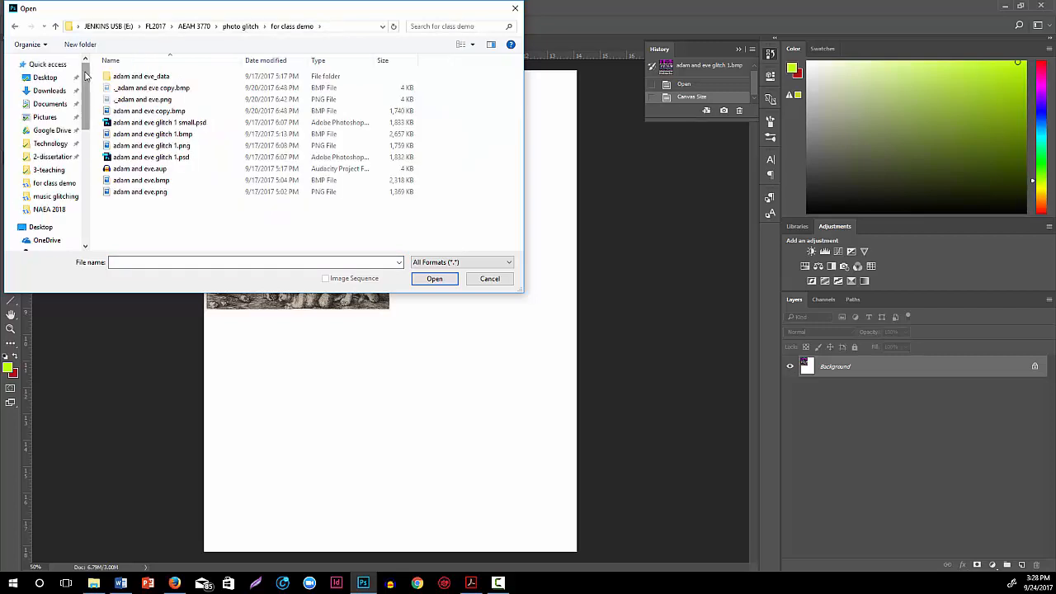
pyautogui.click(69, 184)
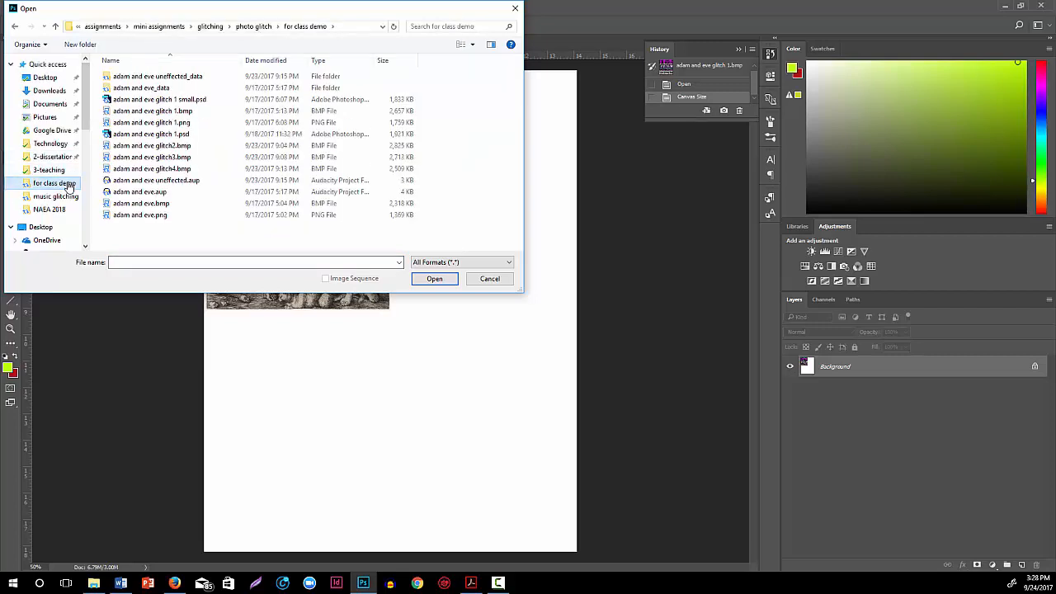
pyautogui.click(183, 148)
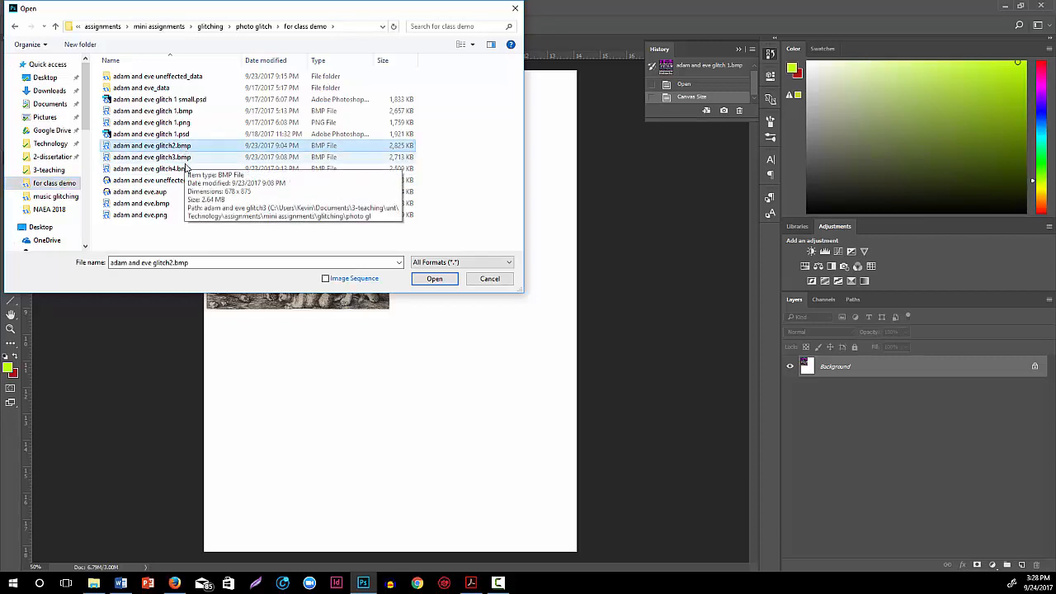
pyautogui.keyDown('shift'); pyautogui.click(187, 169); pyautogui.keyUp('shift')
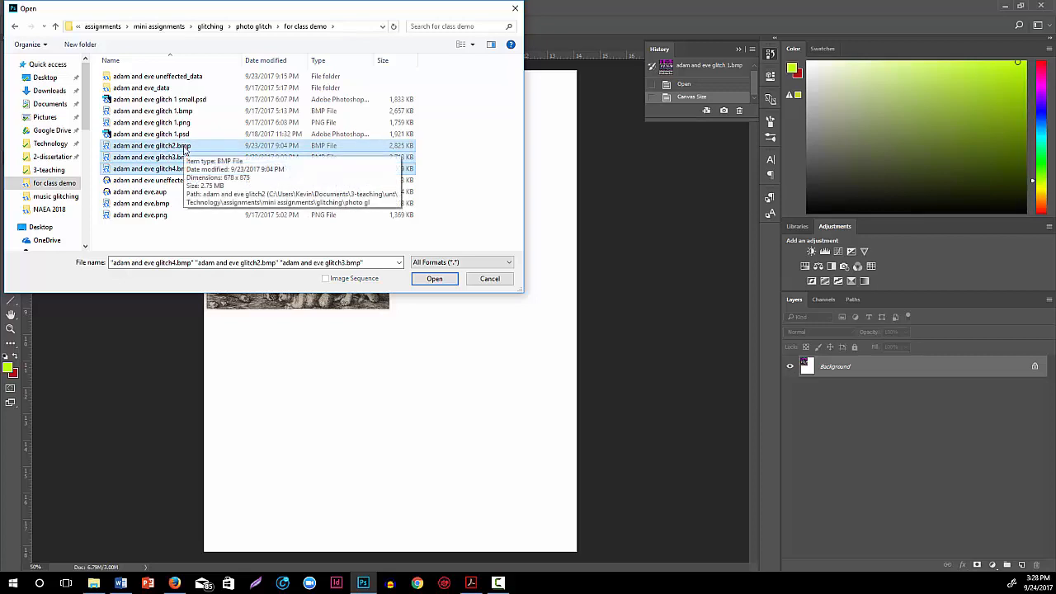
pyautogui.click(432, 279)
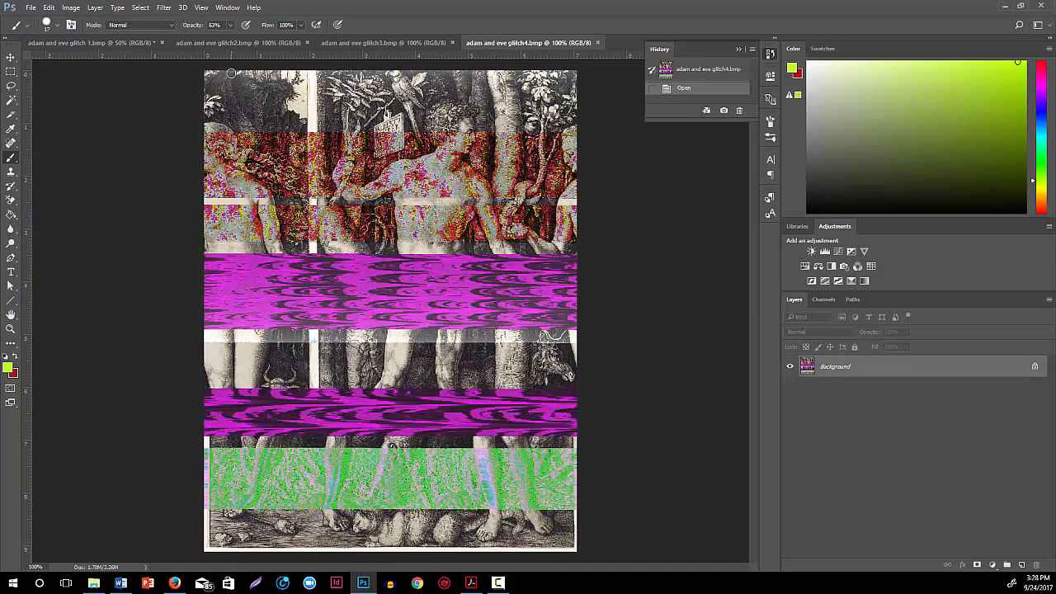
# Step: Unlock the glitch2 background layer and copy it into the glitch 1 document, aligned in the canvas's upper-right quarter beside the first image
pyautogui.click(226, 46)
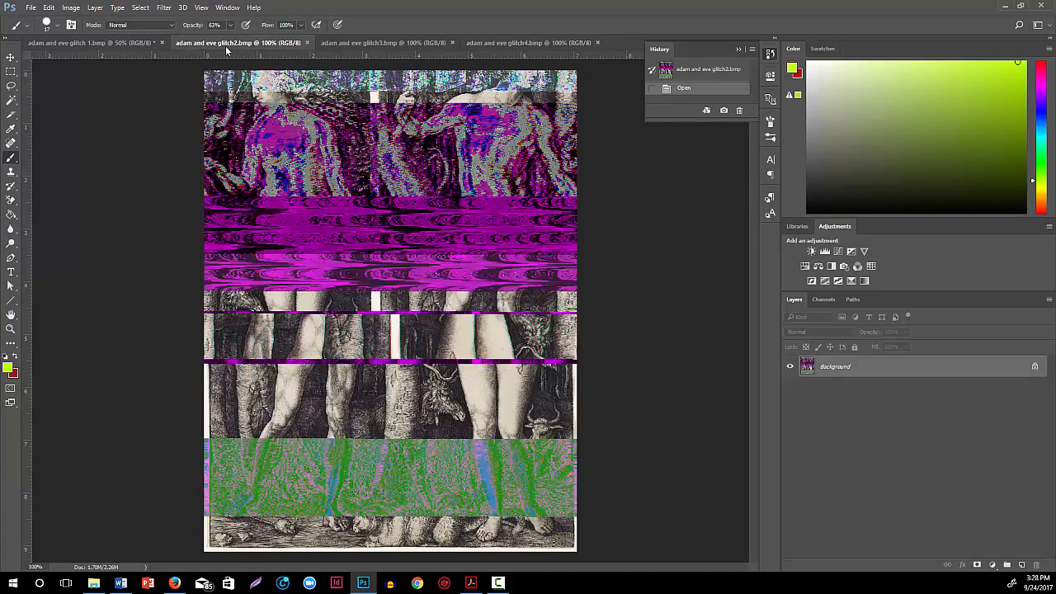
pyautogui.click(10, 59)
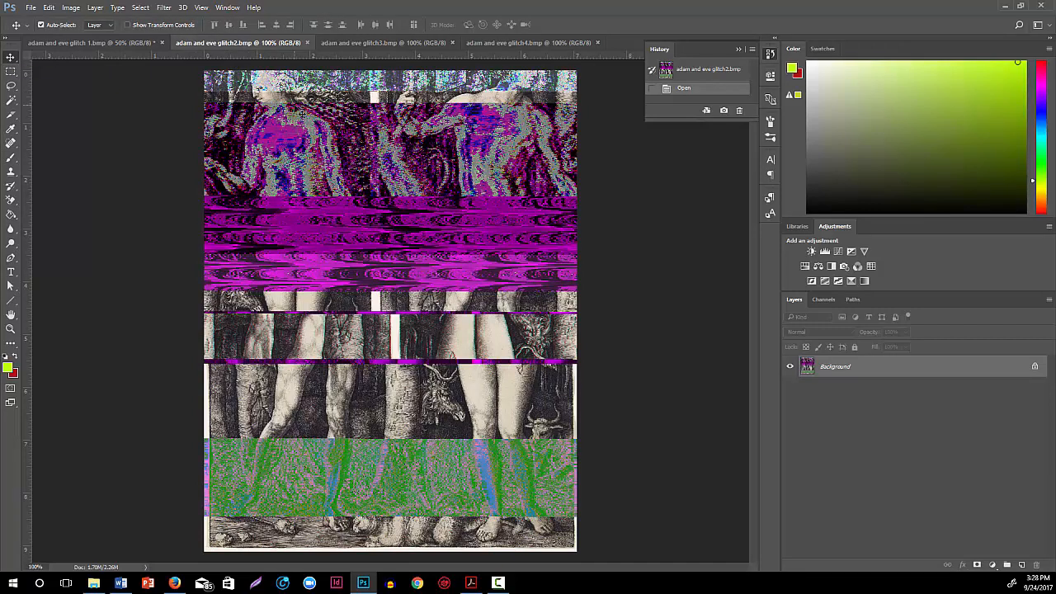
pyautogui.click(1035, 367)
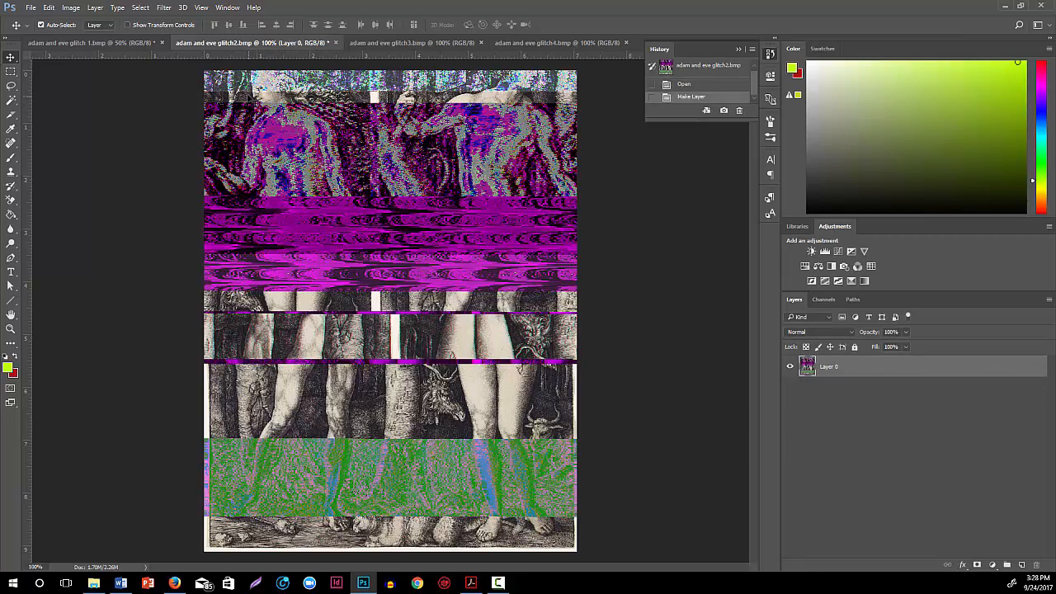
pyautogui.moveTo(249, 101); pyautogui.dragTo(397, 99)
pyautogui.moveTo(397, 98); pyautogui.dragTo(411, 86)
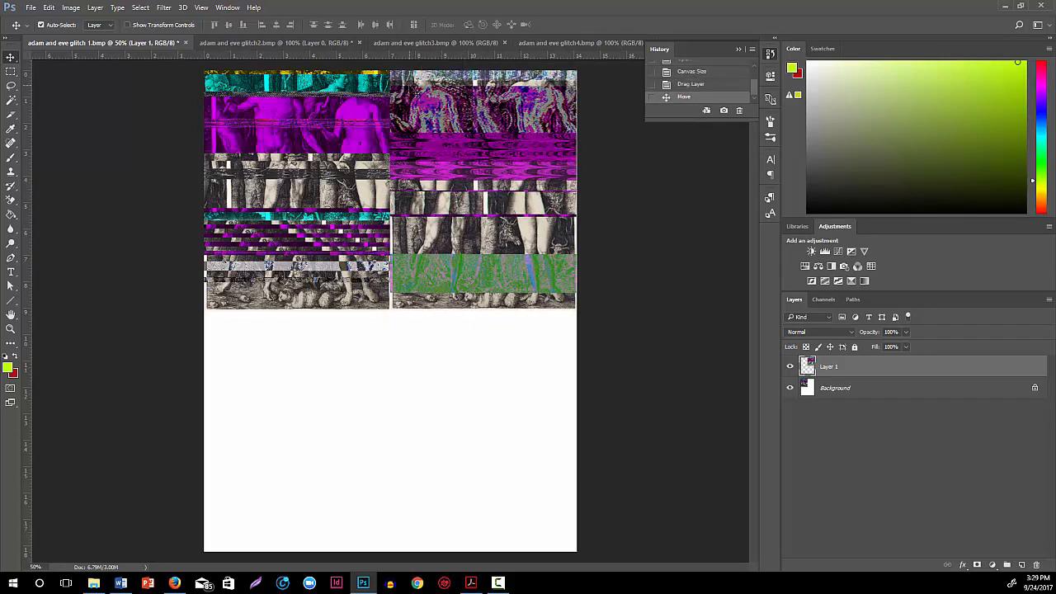
# Step: Nudge the glitch2 image right, and copy the unlocked glitch3 layer into the lower-left quarter of the glitch 1 canvas
pyautogui.press('Right')
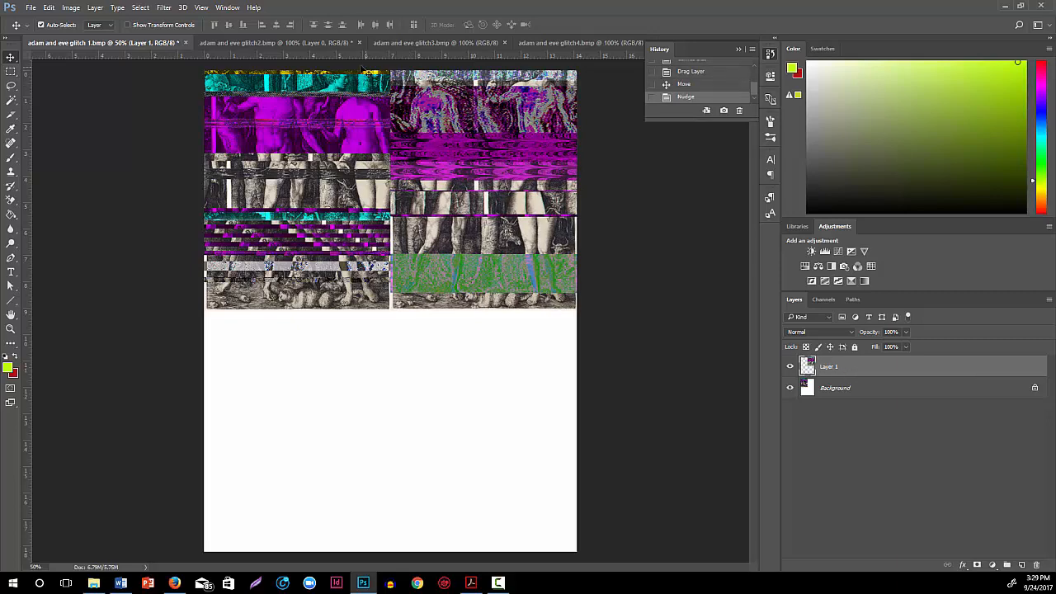
pyautogui.click(407, 43)
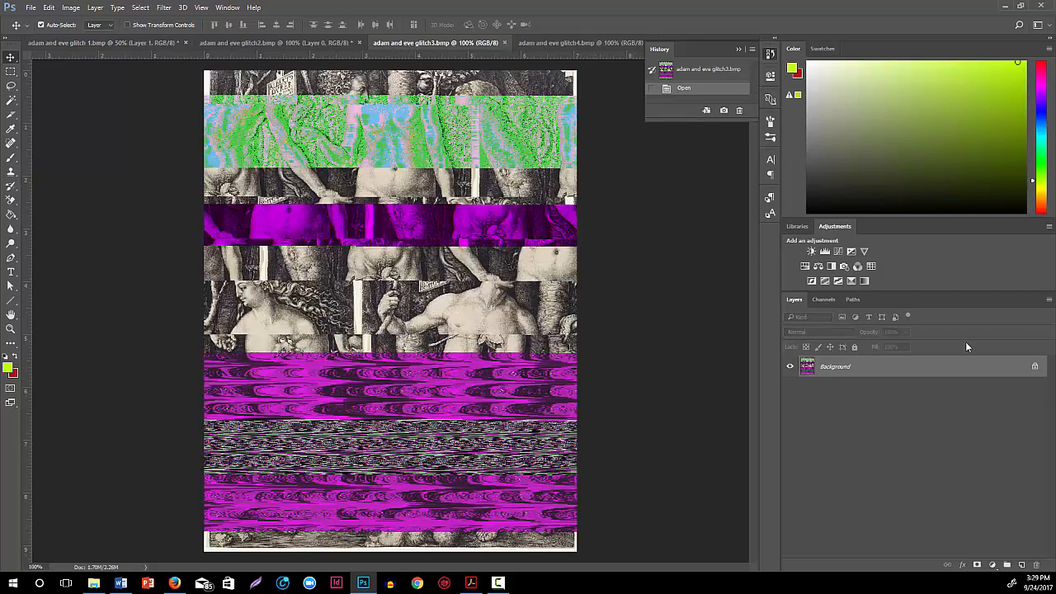
pyautogui.click(1036, 367)
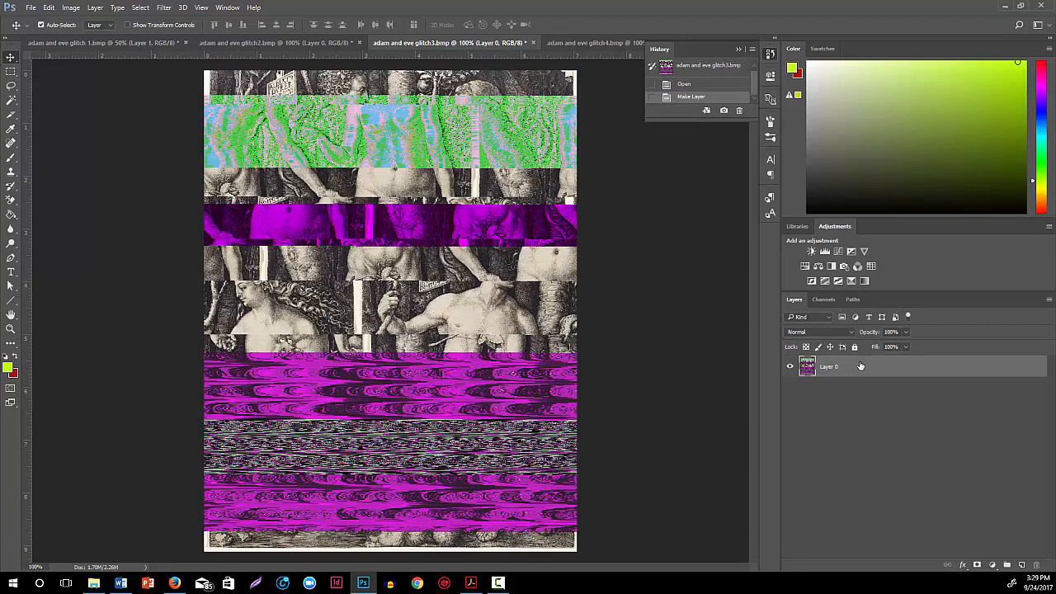
pyautogui.moveTo(271, 82); pyautogui.dragTo(249, 325)
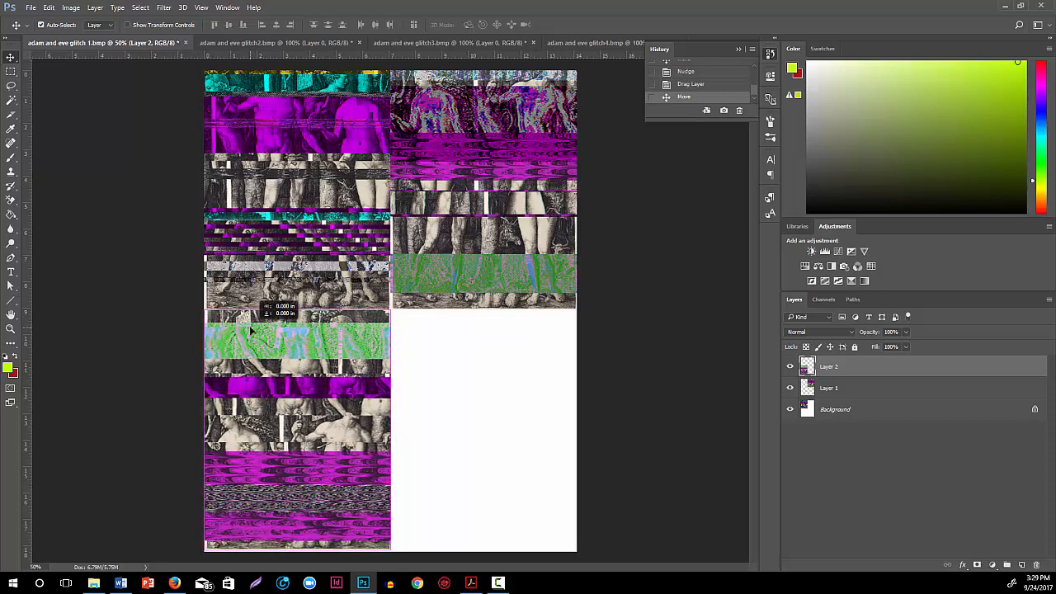
pyautogui.click(193, 327)
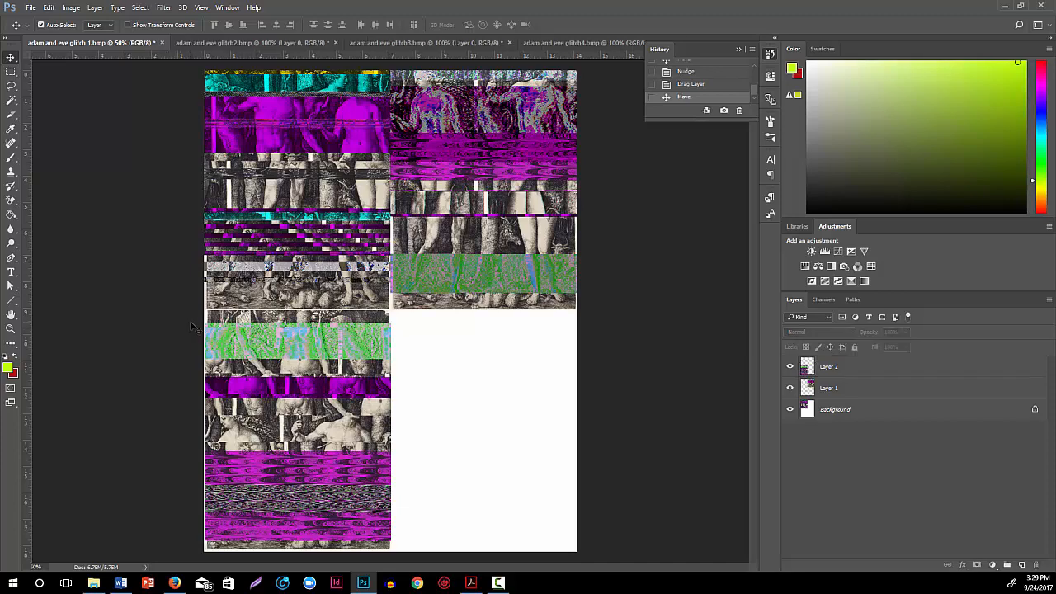
# Step: Unlock the glitch4 background layer and copy it into the glitch 1 document, aligned in the canvas's empty lower-right quarter
pyautogui.click(557, 42)
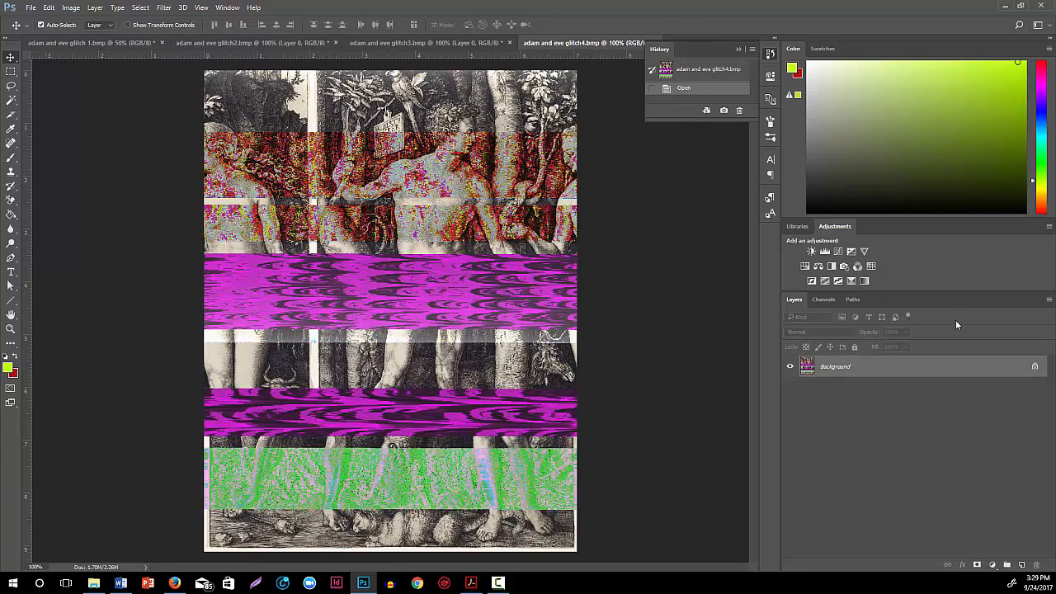
pyautogui.click(1034, 368)
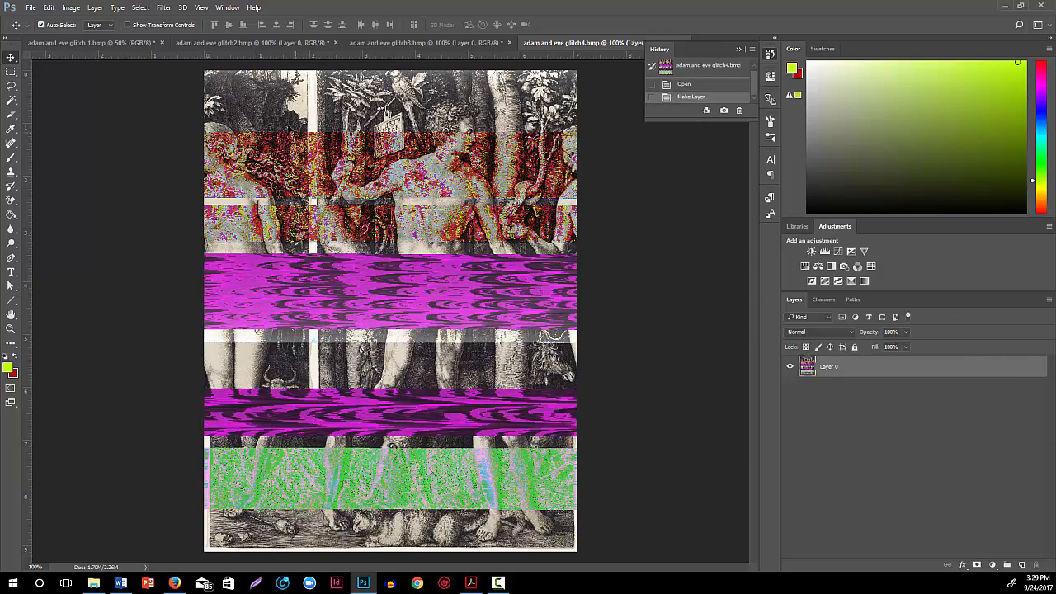
pyautogui.moveTo(276, 112); pyautogui.dragTo(239, 157)
pyautogui.moveTo(351, 285); pyautogui.dragTo(430, 330)
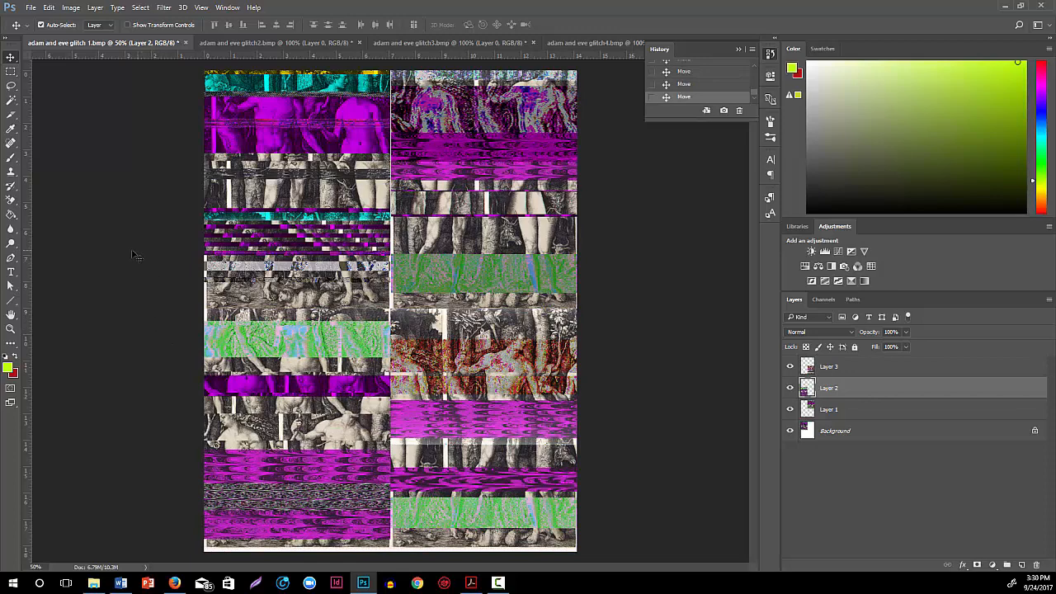
# Step: Try to trim only the bottom and right edges of the canvas, based on the bottom right pixel color
pyautogui.click(71, 8)
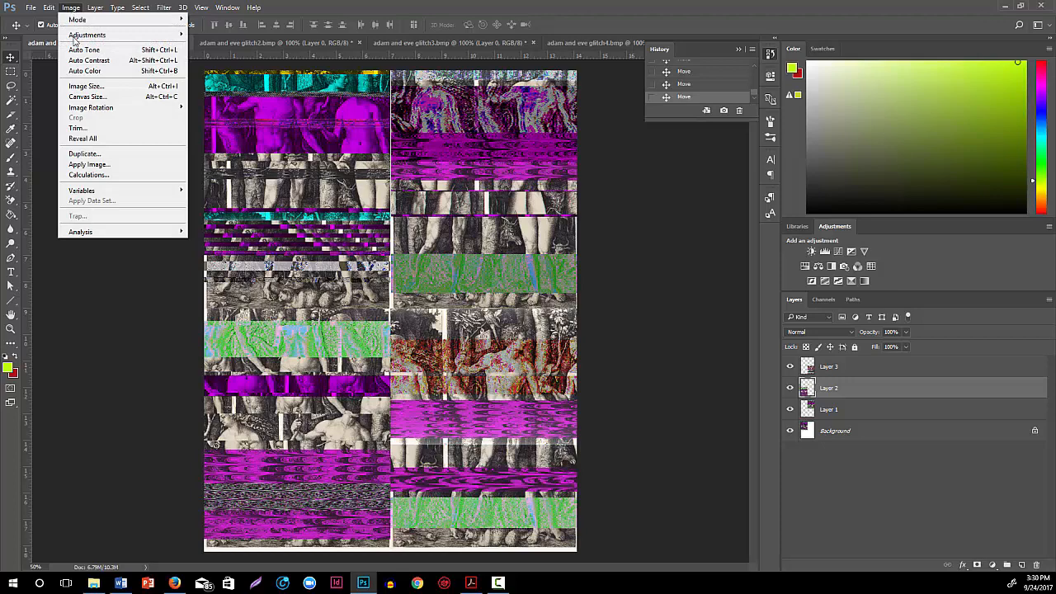
pyautogui.press('Escape')
pyautogui.press('i')
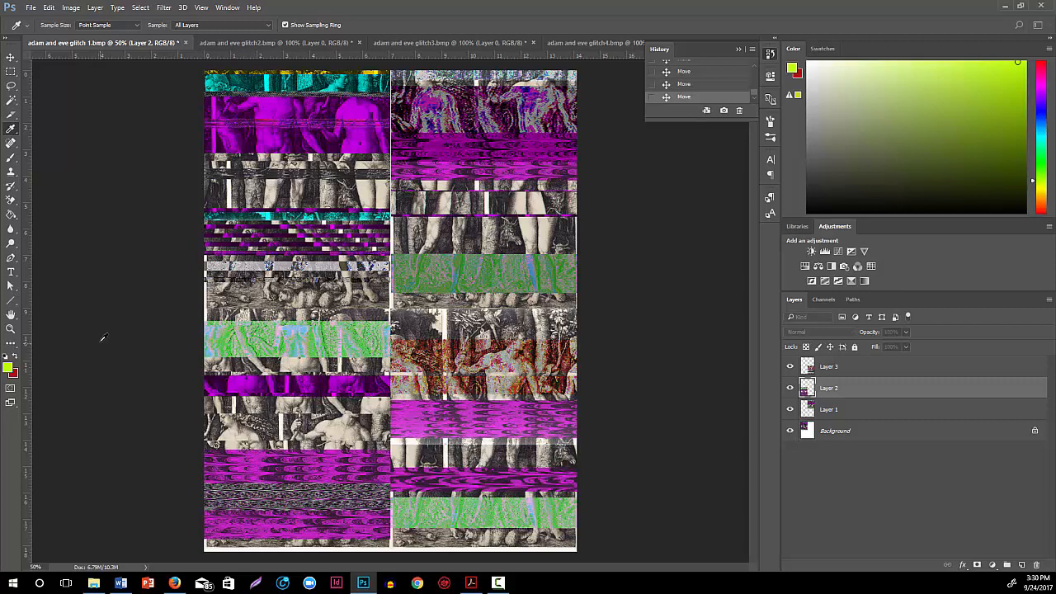
pyautogui.moveTo(0, 180); pyautogui.dragTo(143, 194)
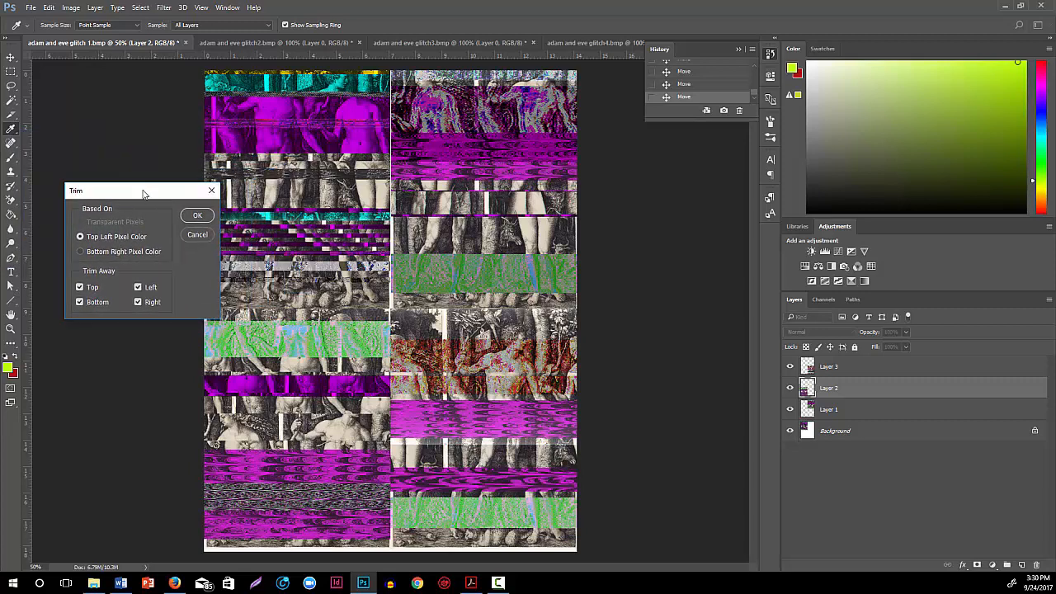
pyautogui.click(80, 287)
pyautogui.click(139, 288)
pyautogui.click(80, 254)
pyautogui.click(198, 216)
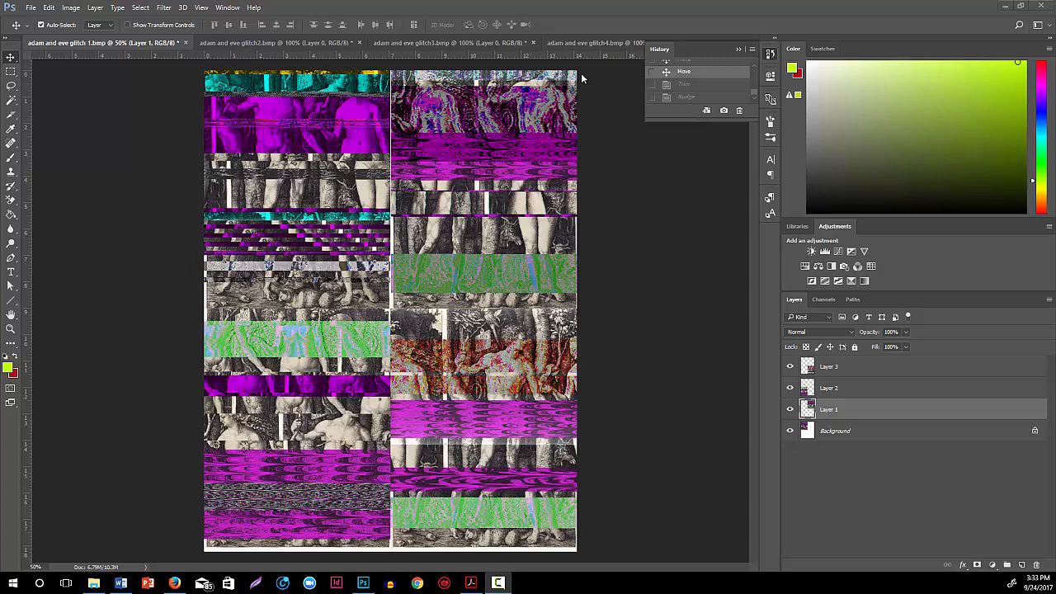
# Step: Collapse the History panel and resize the canvas to 200 percent in width and height, anchored at its top-left corner
pyautogui.click(738, 50)
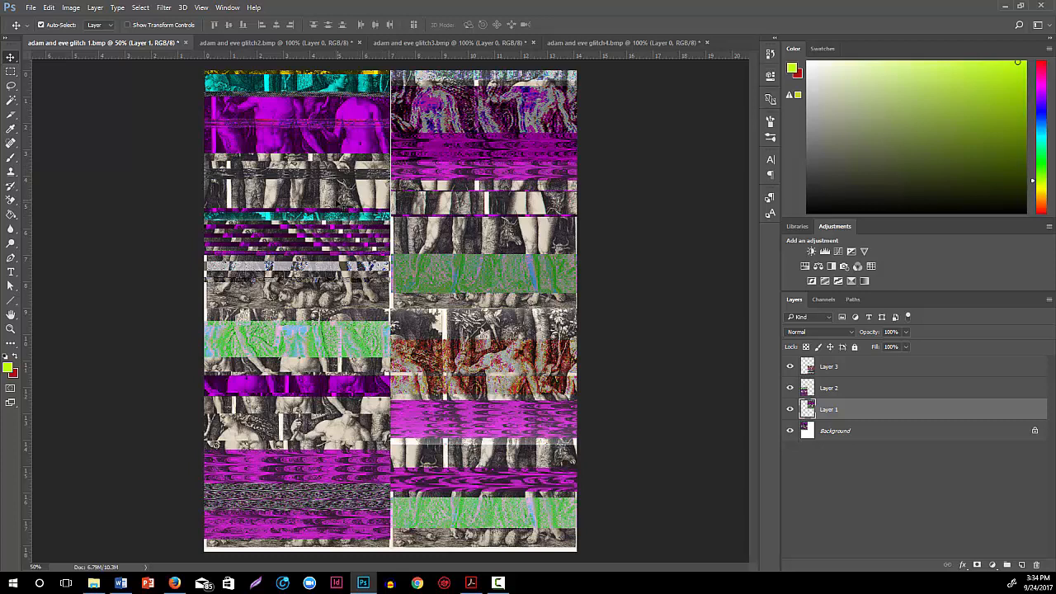
pyautogui.click(72, 8)
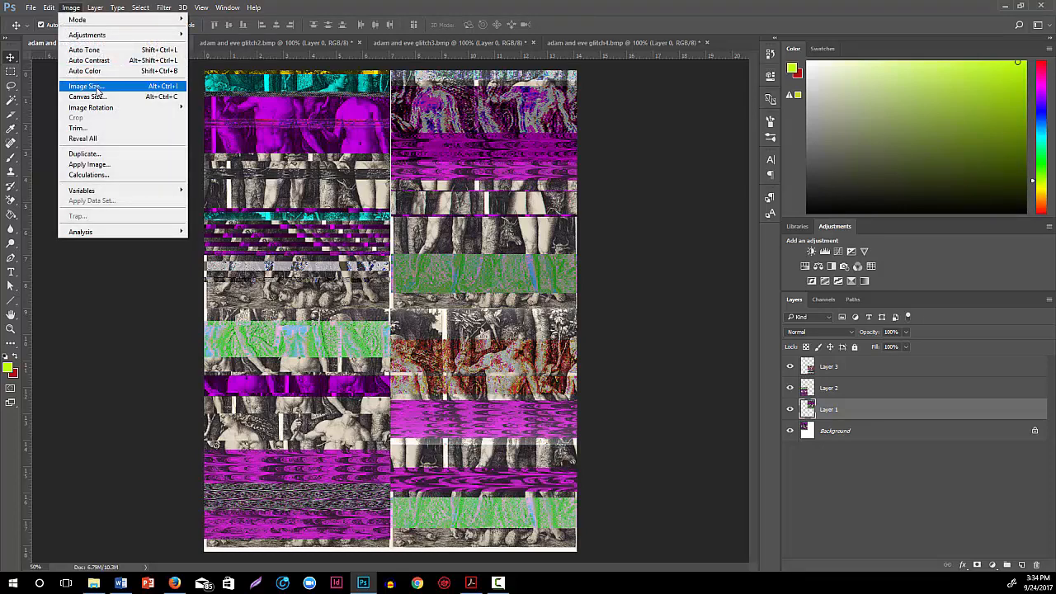
pyautogui.click(96, 96)
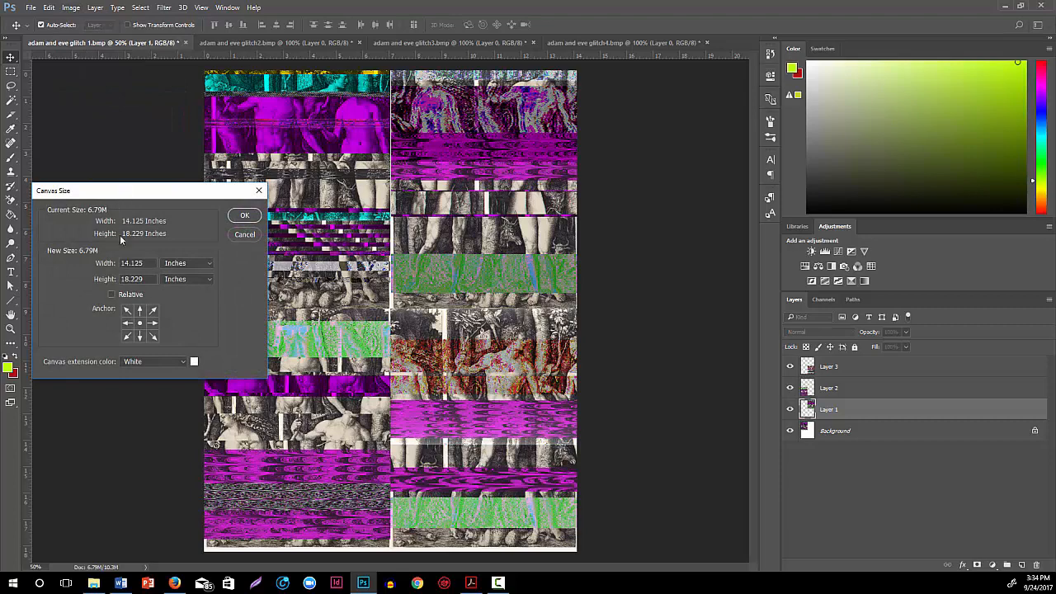
pyautogui.click(172, 262)
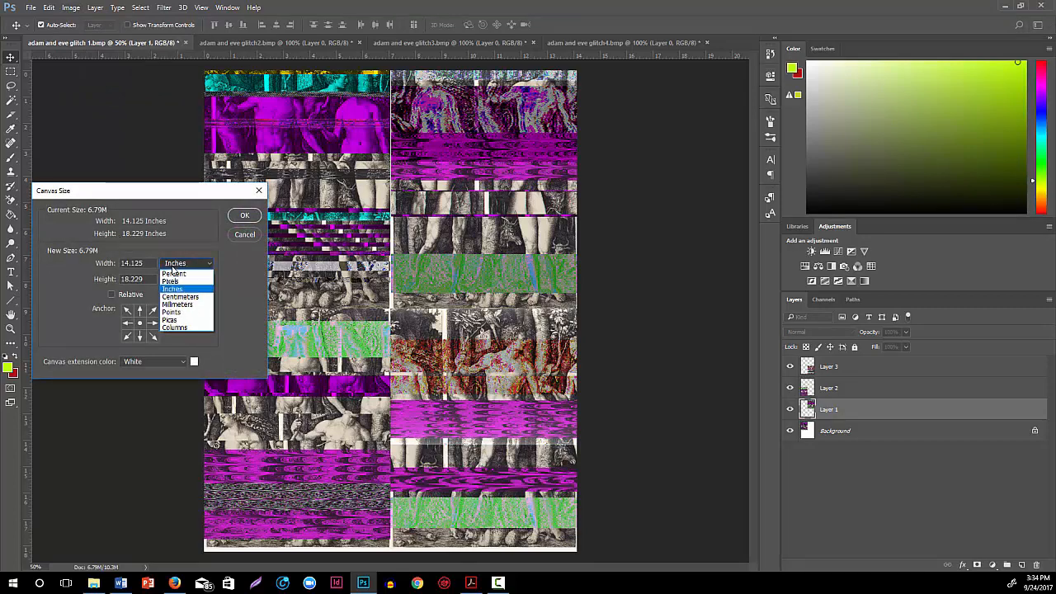
pyautogui.click(170, 270)
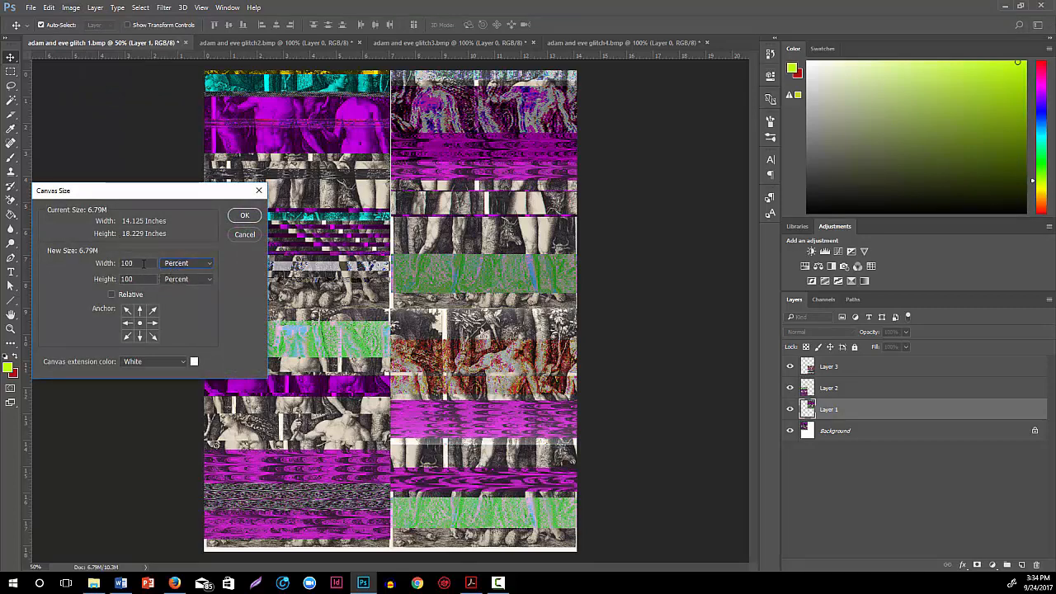
pyautogui.doubleClick(144, 264)
pyautogui.write('200')
pyautogui.doubleClick(142, 279)
pyautogui.write('200')
pyautogui.click(127, 310)
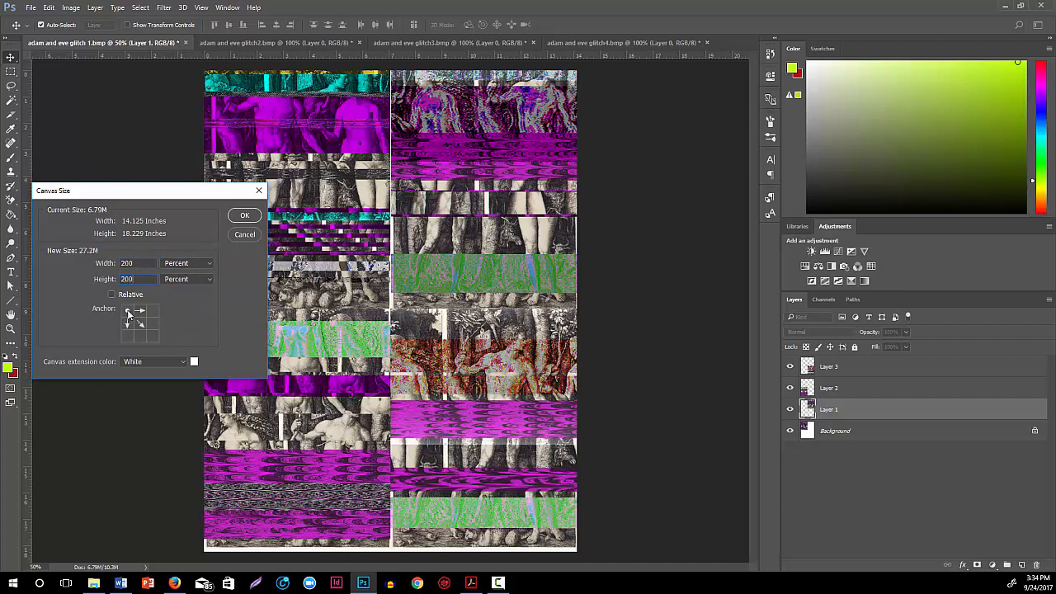
pyautogui.click(245, 217)
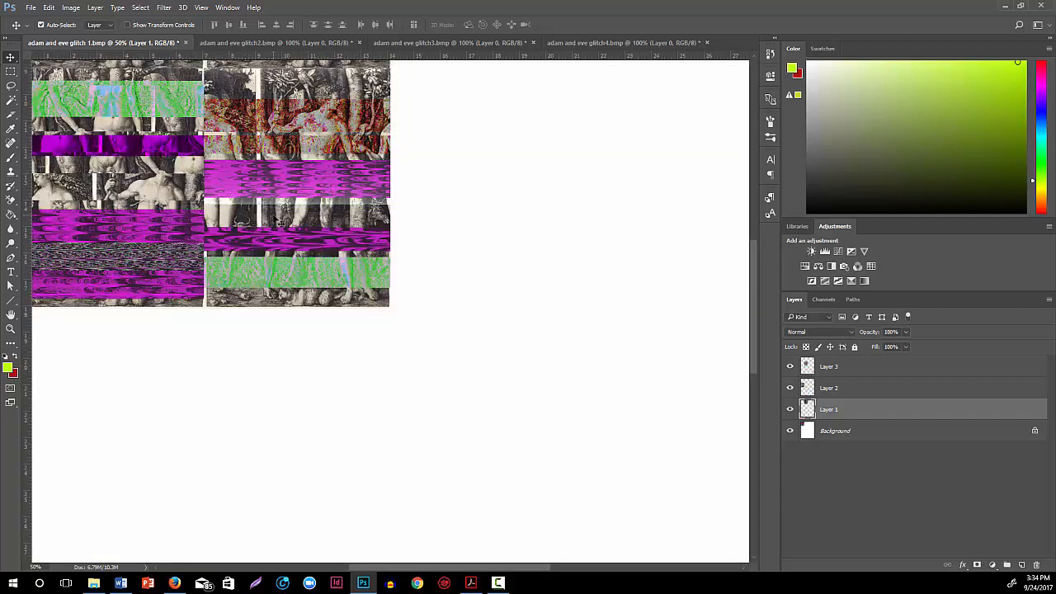
# Step: Duplicate the glitch2 image and place the copy in the first column's third row, directly below the glitch3 image
pyautogui.moveTo(279, 219); pyautogui.dragTo(279, 220)
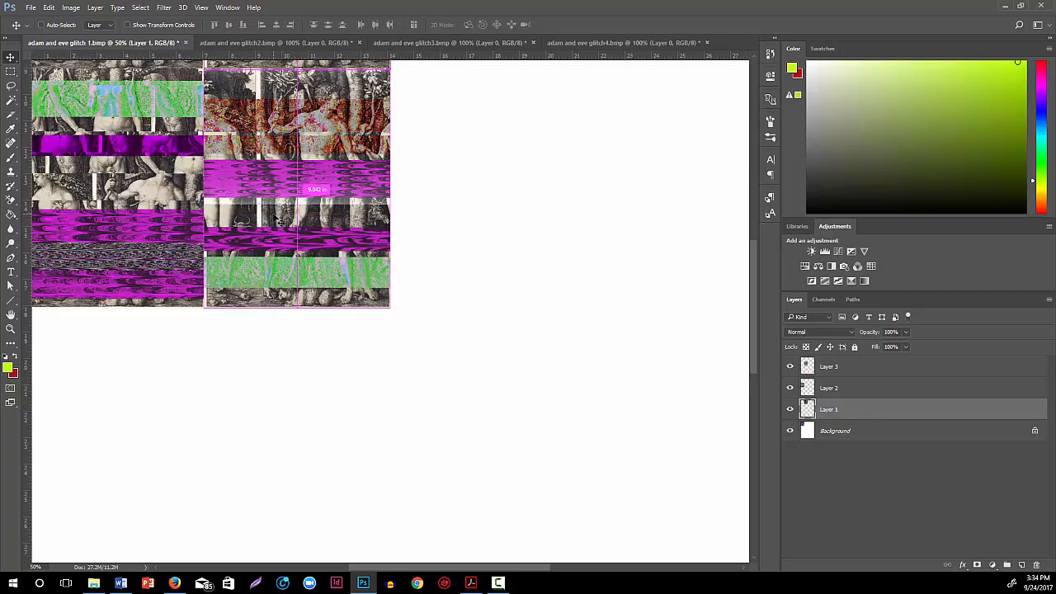
pyautogui.hotkey('ctrl', '-')
pyautogui.hotkey('ctrl', '-')
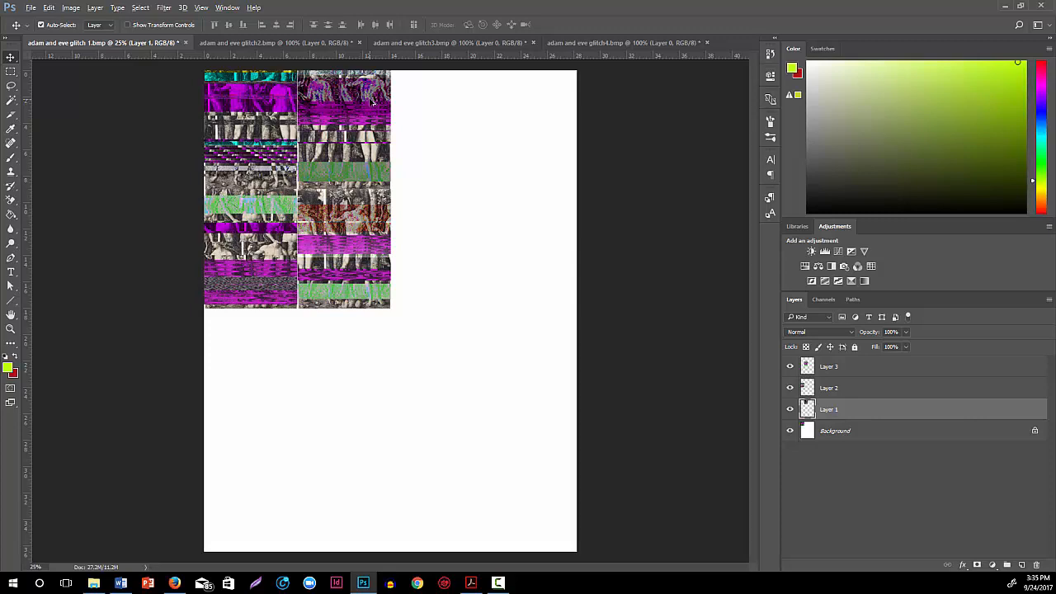
pyautogui.moveTo(373, 102); pyautogui.dragTo(294, 317)
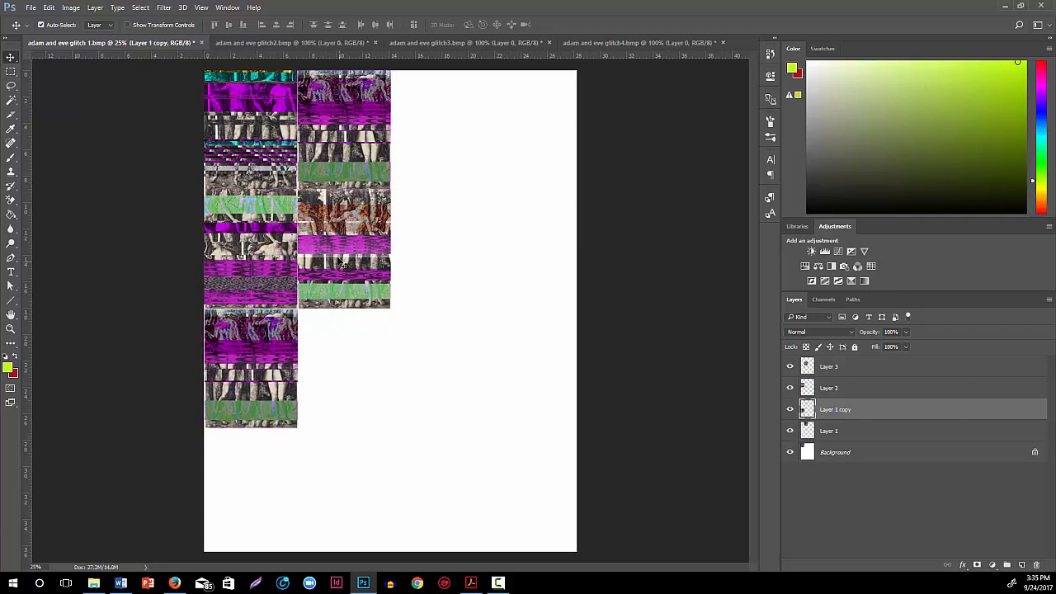
# Step: Unlock the background layer, duplicate it, and align the copied glitch 1 image in the third column's second row, beside the glitch4 image
pyautogui.click(860, 370)
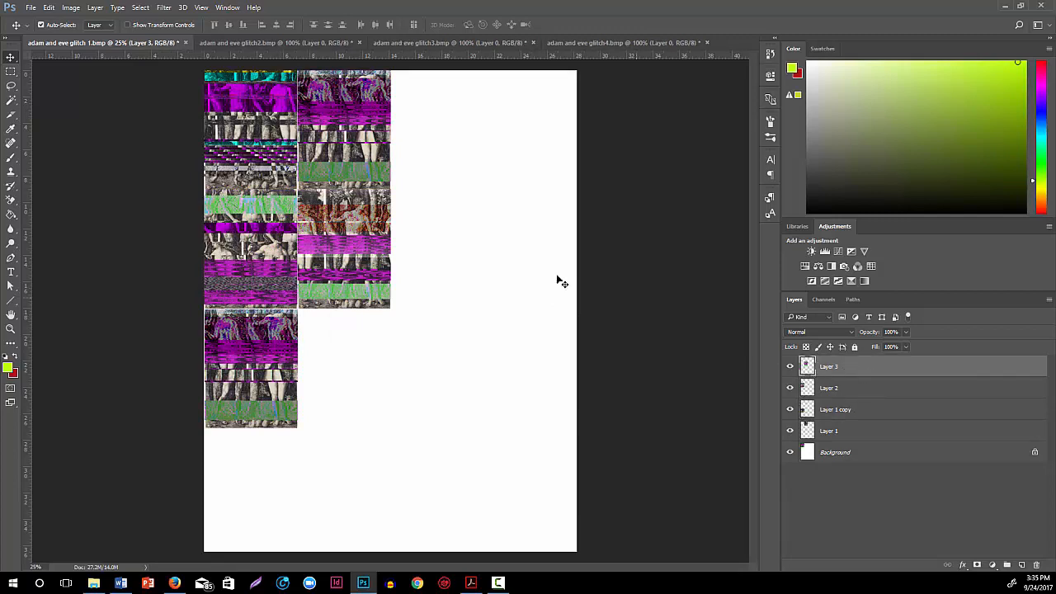
pyautogui.click(1036, 453)
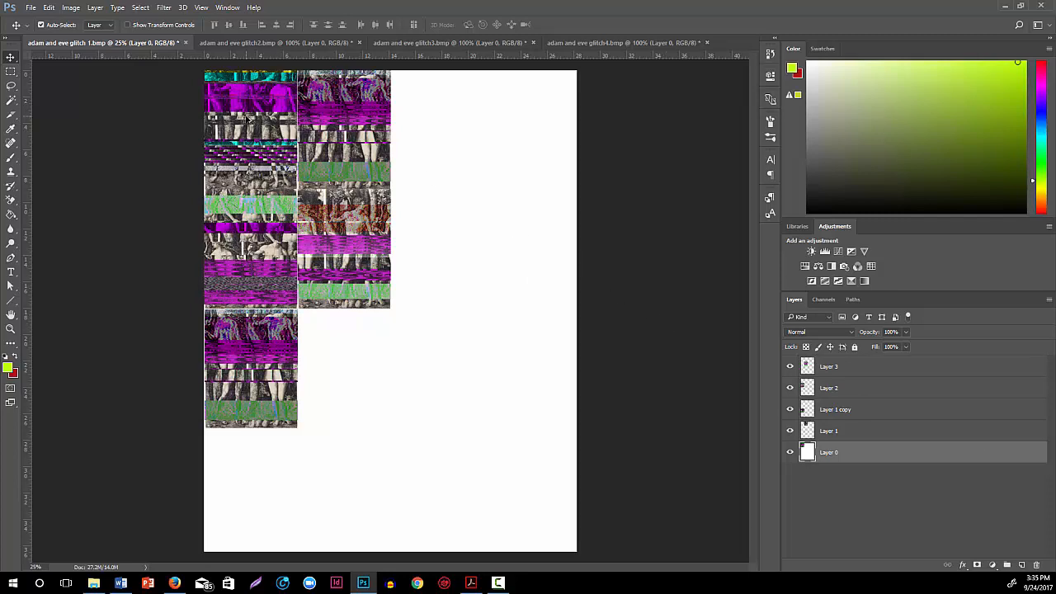
pyautogui.moveTo(246, 118); pyautogui.dragTo(434, 240)
pyautogui.click(368, 238)
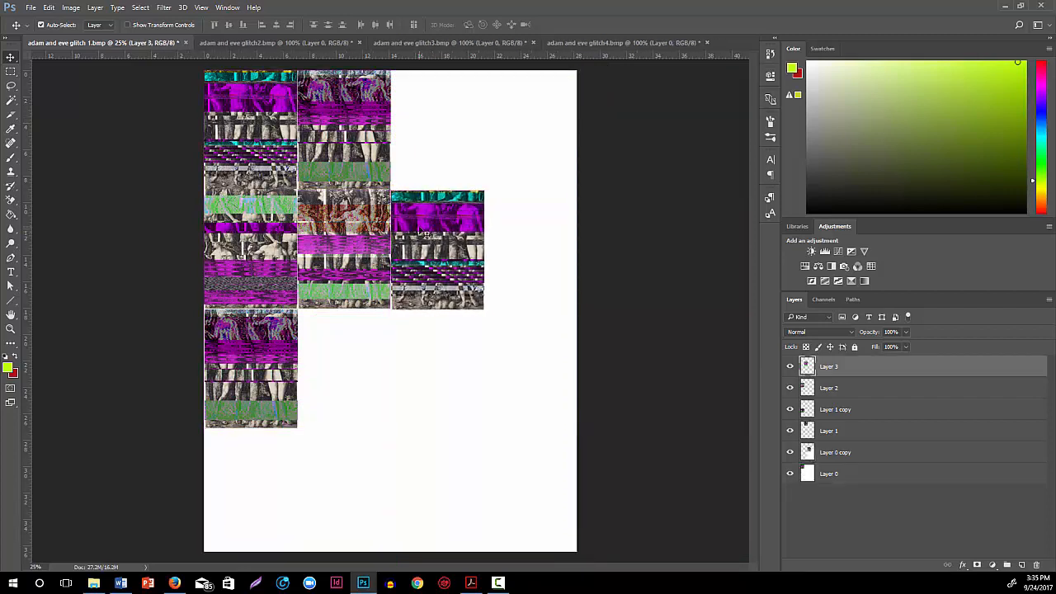
pyautogui.click(421, 232)
pyautogui.moveTo(421, 232); pyautogui.dragTo(421, 228)
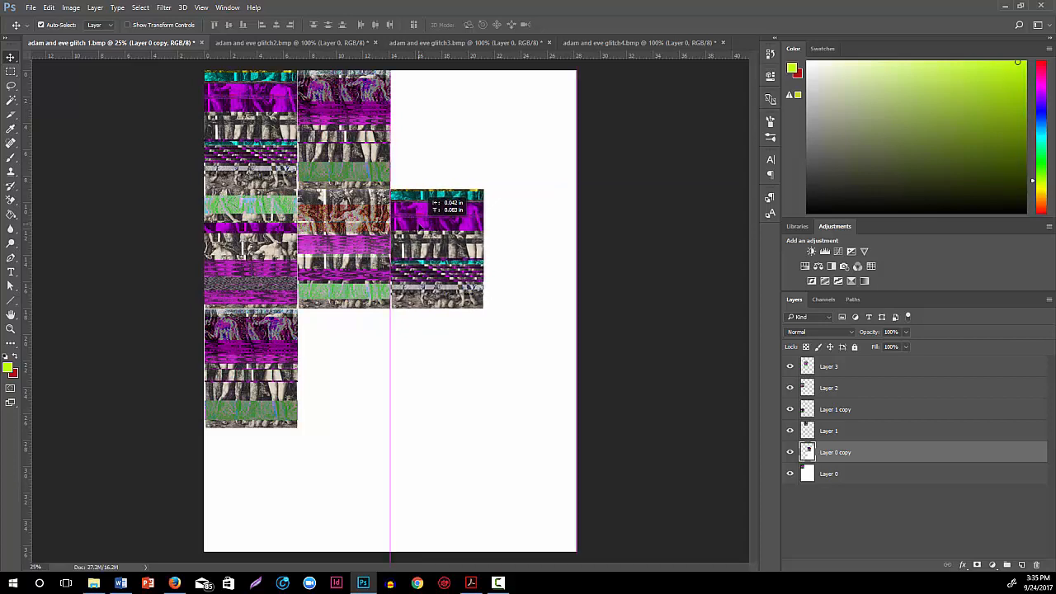
pyautogui.moveTo(421, 228); pyautogui.dragTo(421, 228)
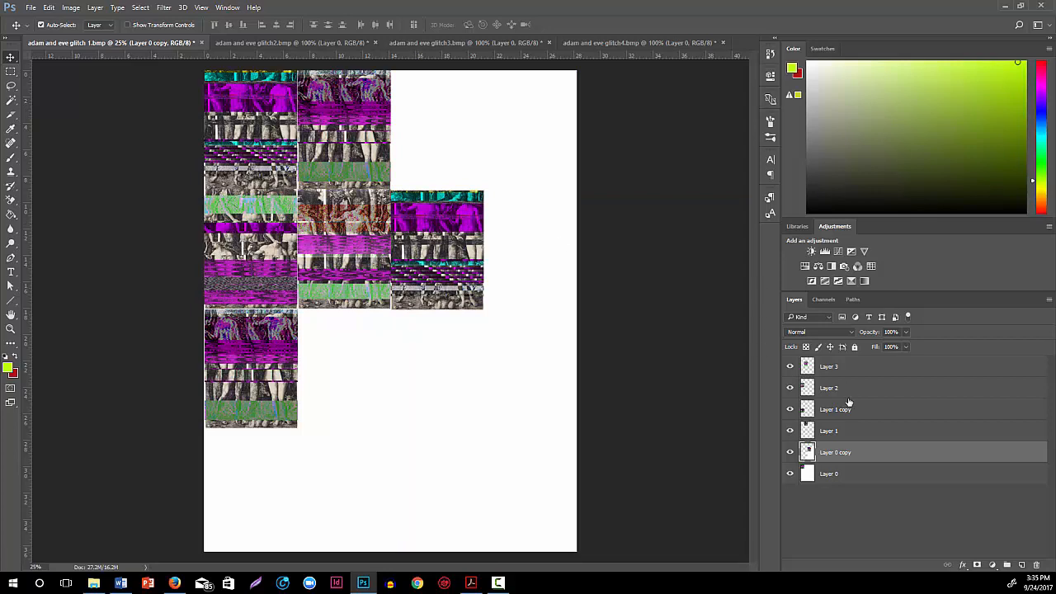
# Step: Duplicate the glitch4 image into the third column's top row, and align a glitch 1 copy in the second column's fourth row
pyautogui.click(364, 227)
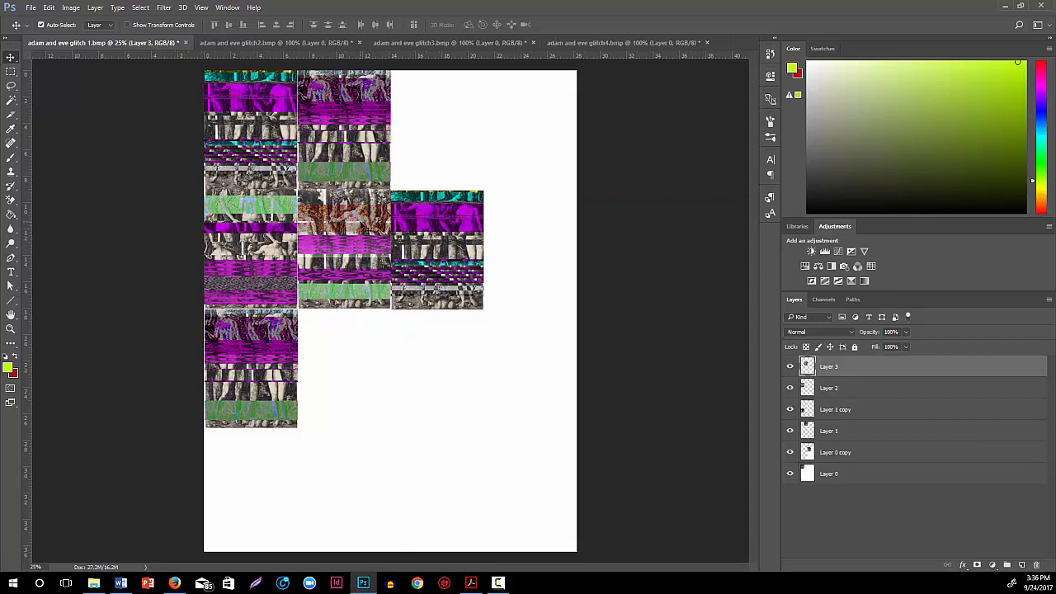
pyautogui.click(444, 225)
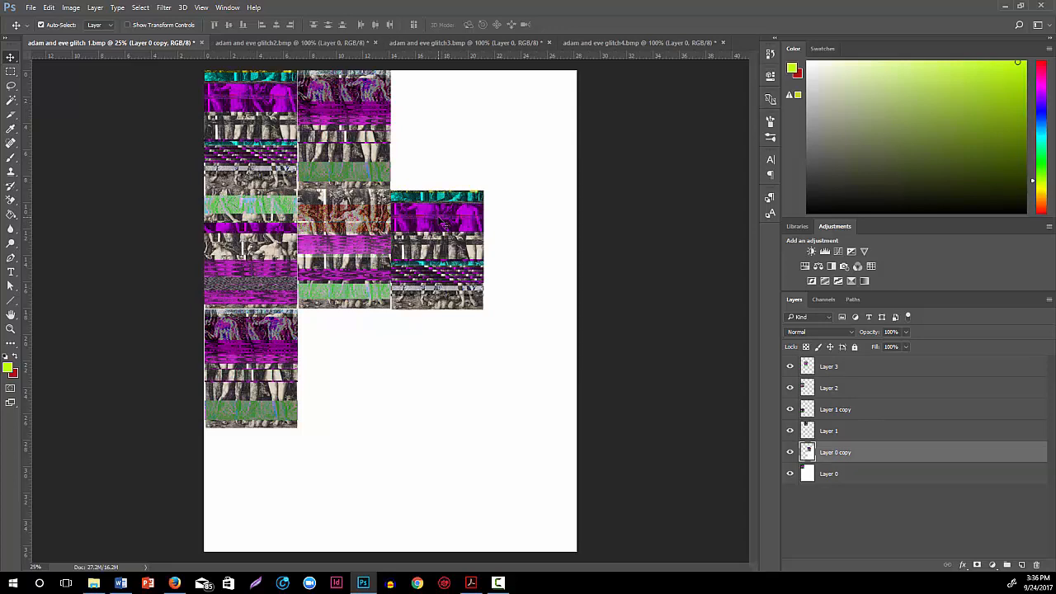
pyautogui.click(356, 236)
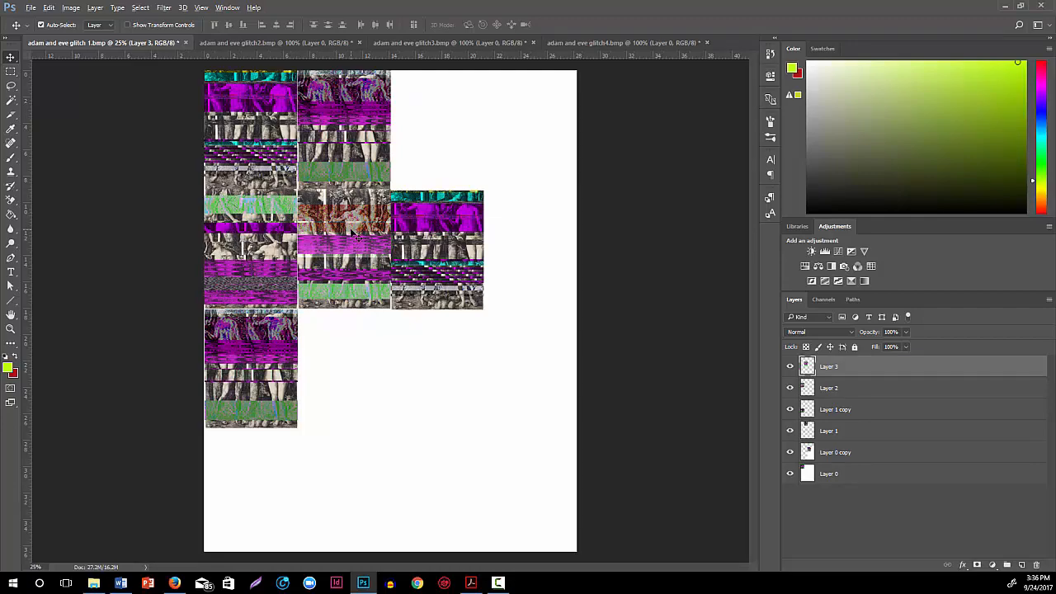
pyautogui.moveTo(353, 234); pyautogui.dragTo(446, 110)
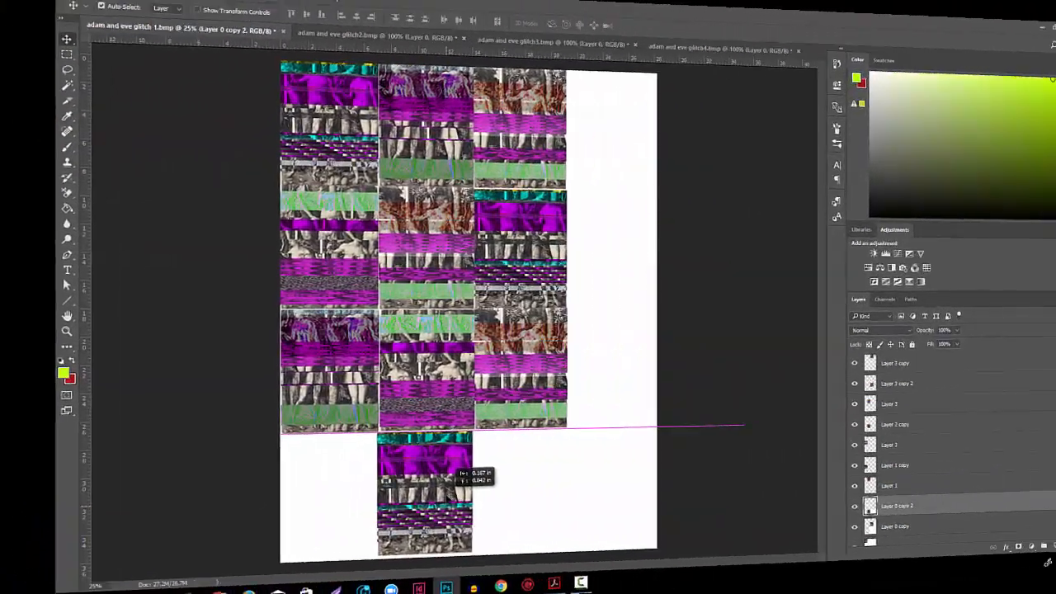
pyautogui.moveTo(370, 487); pyautogui.dragTo(370, 486)
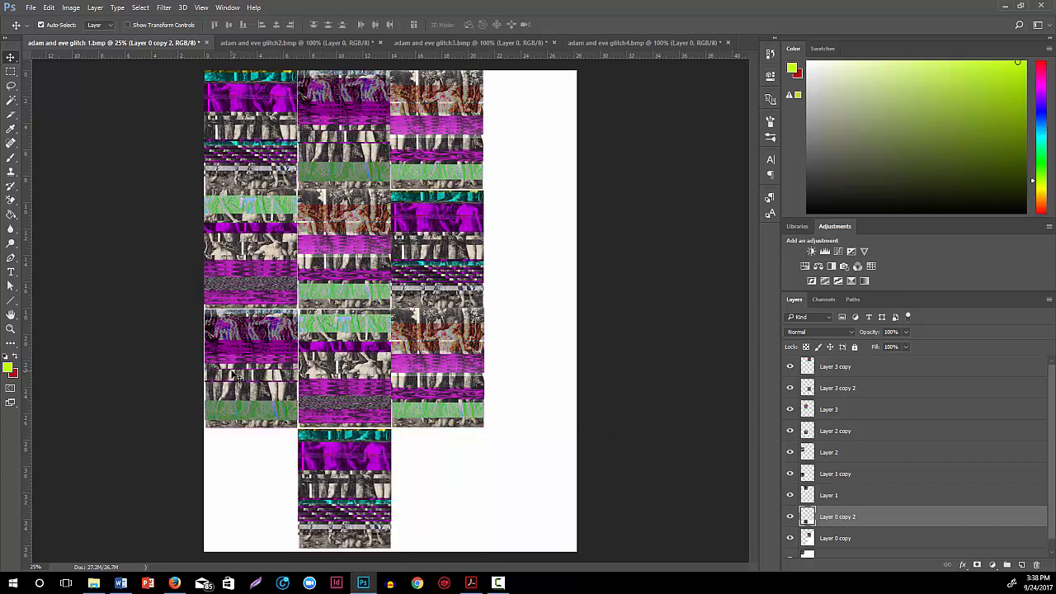